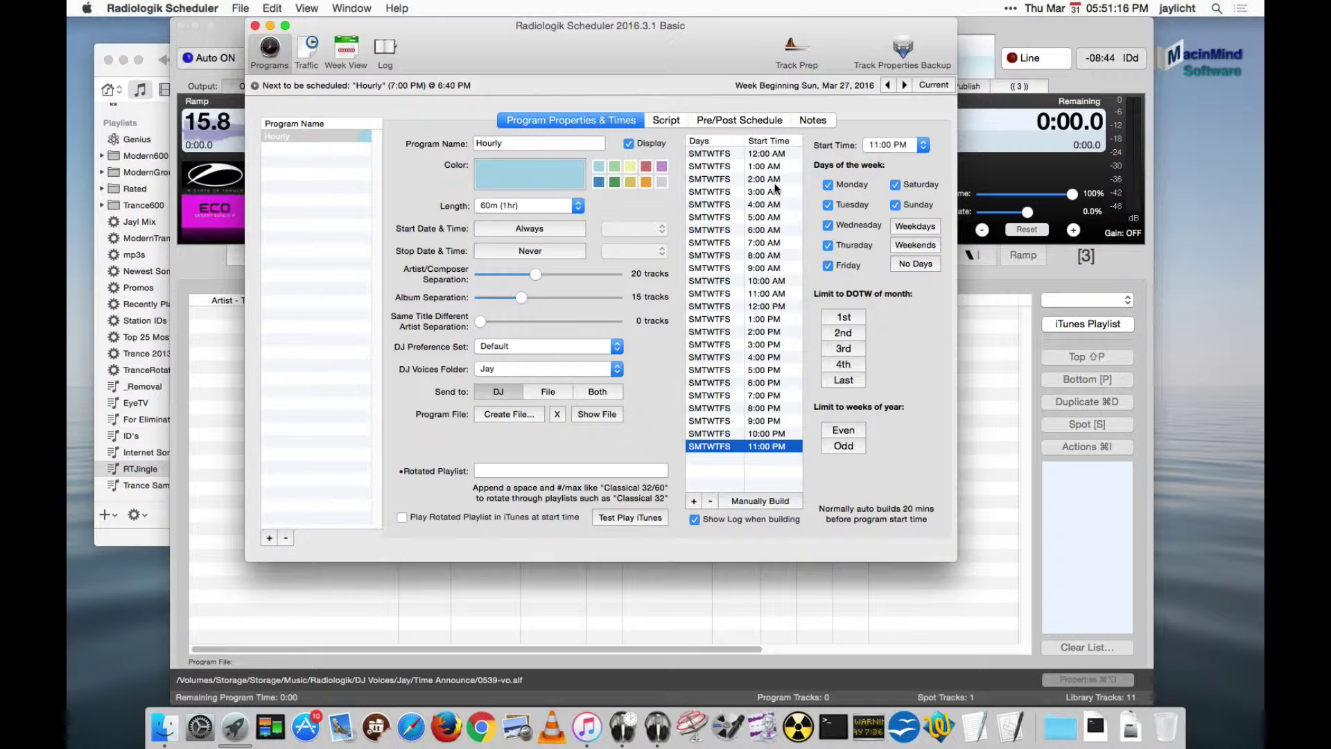
# - Review the Hourly program's script, then mute all three DJ players from the Controls menu
pyautogui.click(675, 124)
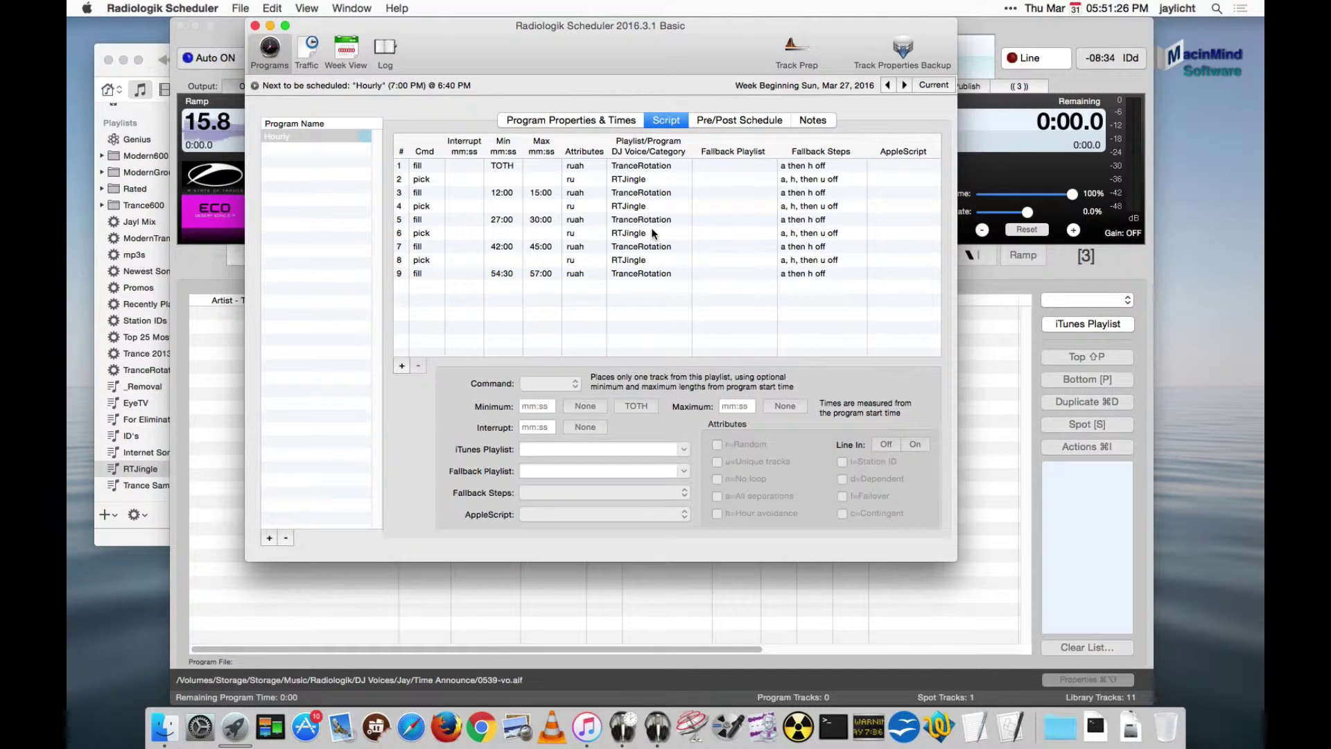
pyautogui.click(591, 122)
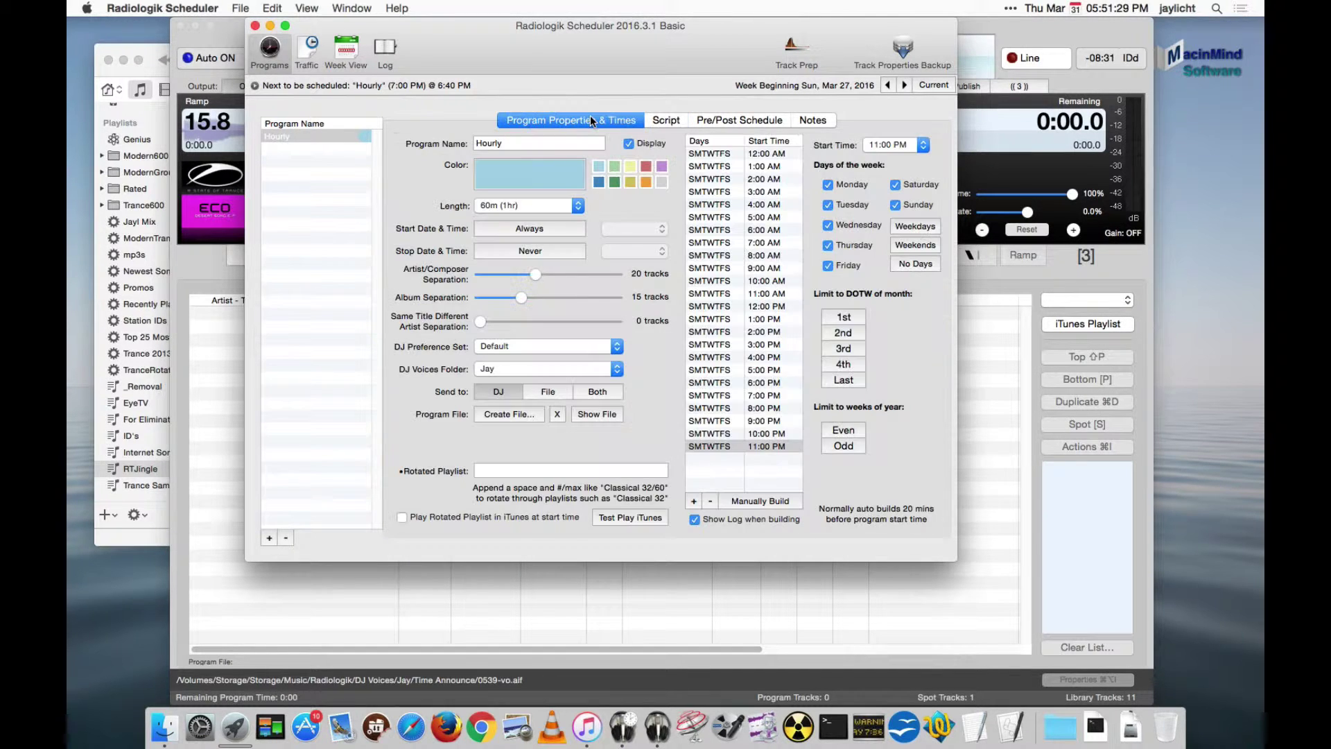
pyautogui.click(255, 26)
pyautogui.click(314, 8)
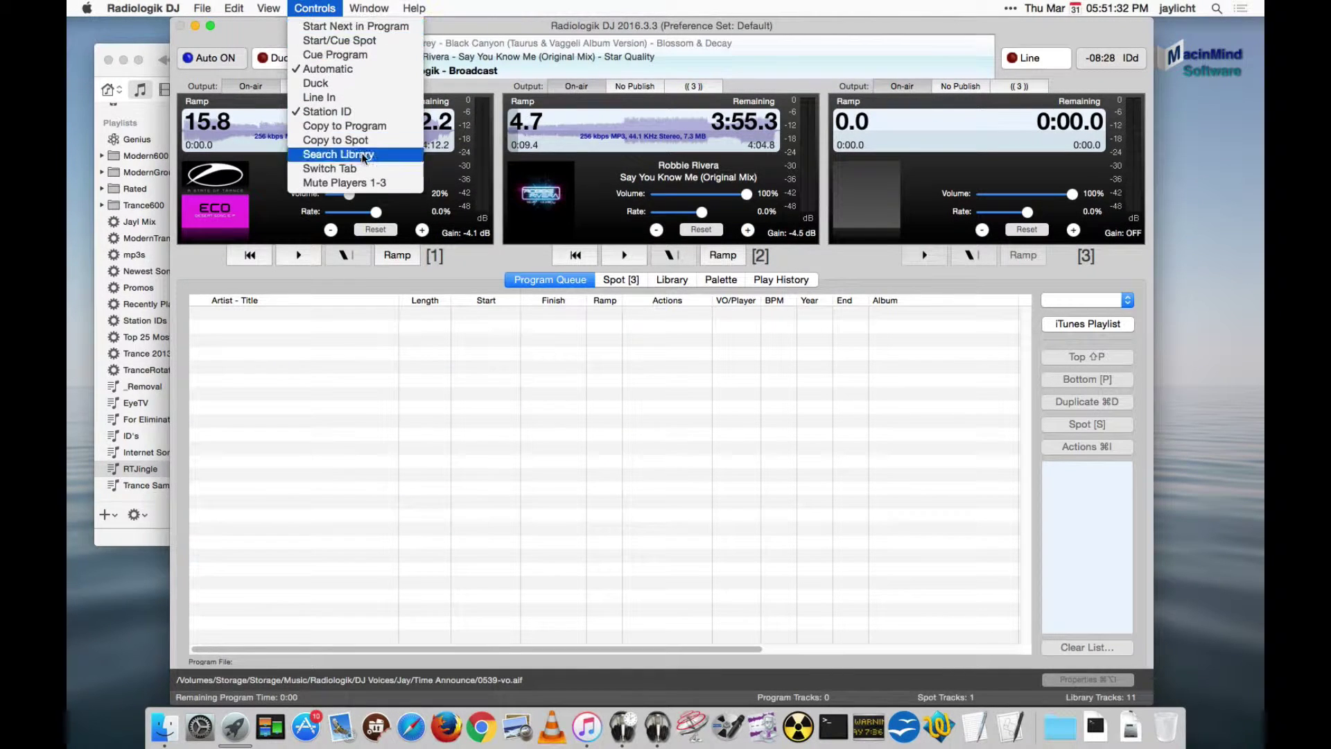
pyautogui.click(359, 181)
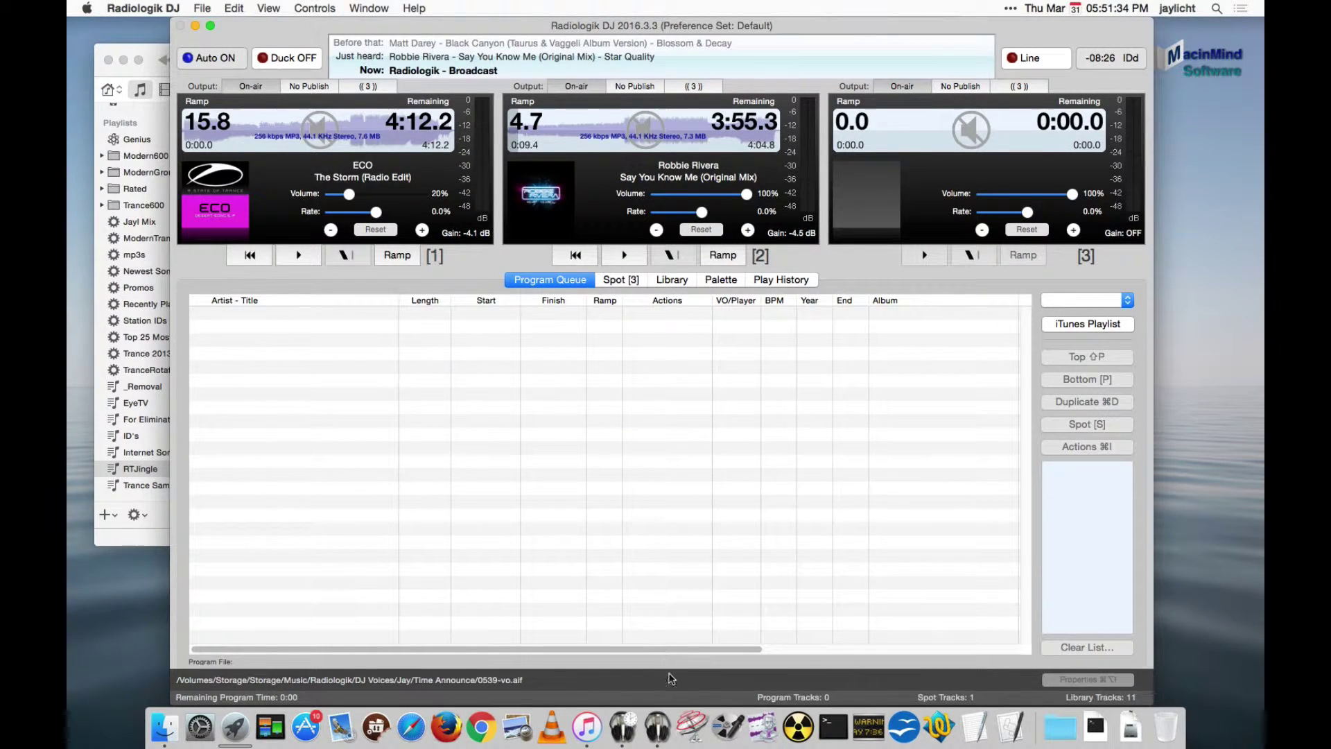
# - Manually build the Hourly program into the queue at the 6:00 PM slot
pyautogui.click(622, 726)
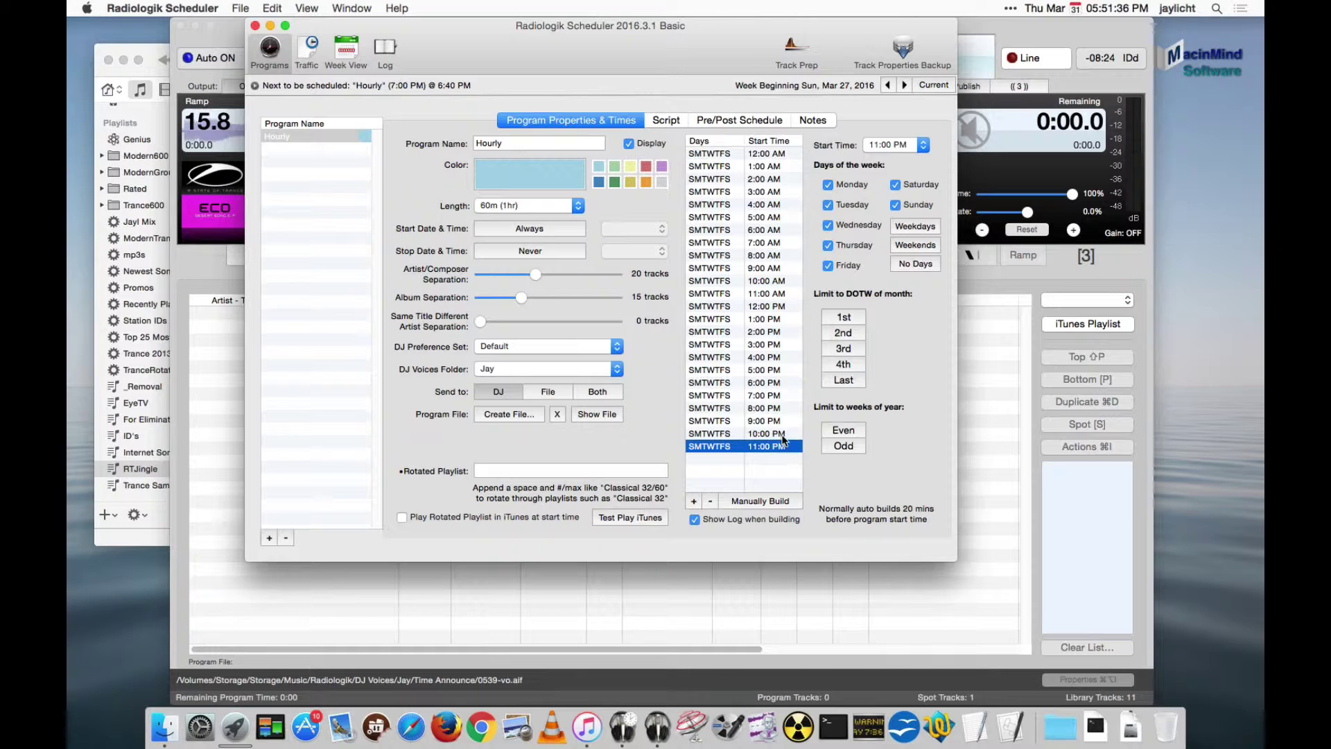
pyautogui.click(775, 384)
pyautogui.click(769, 501)
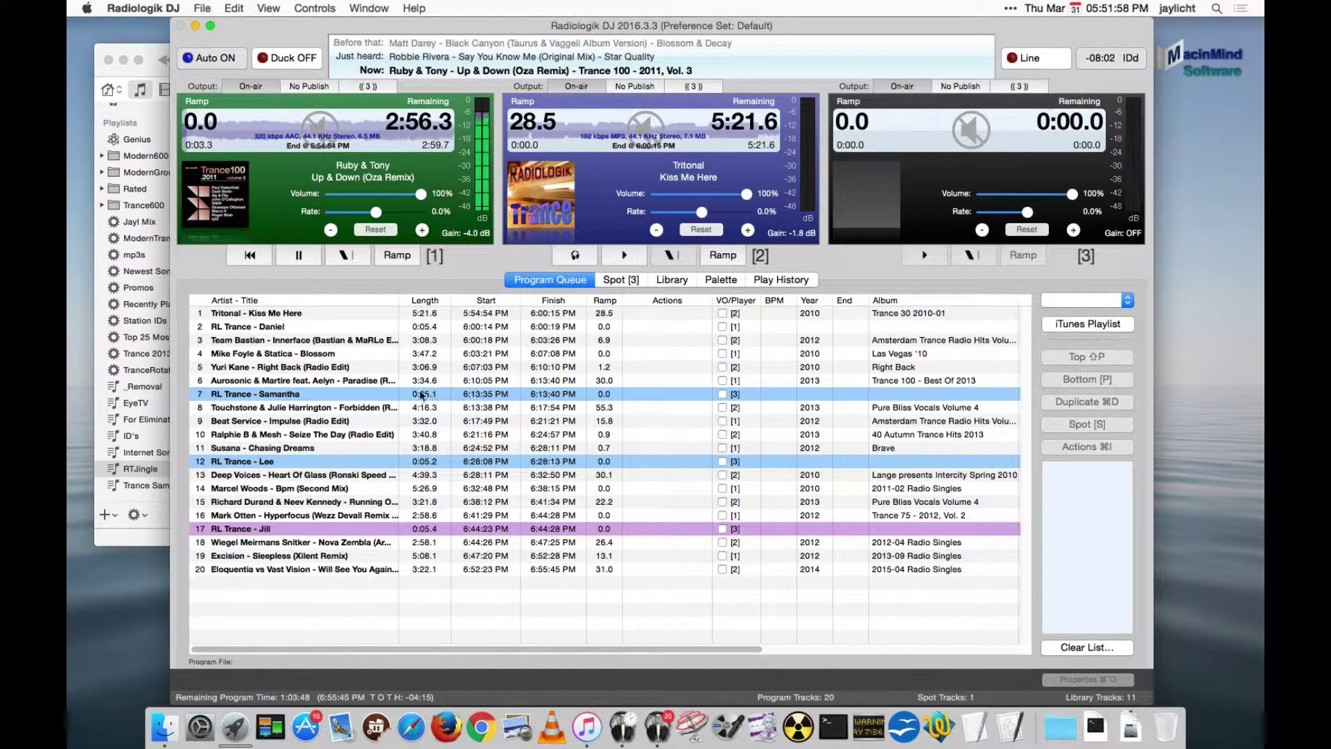
pyautogui.click(333, 394)
pyautogui.rightClick(334, 394)
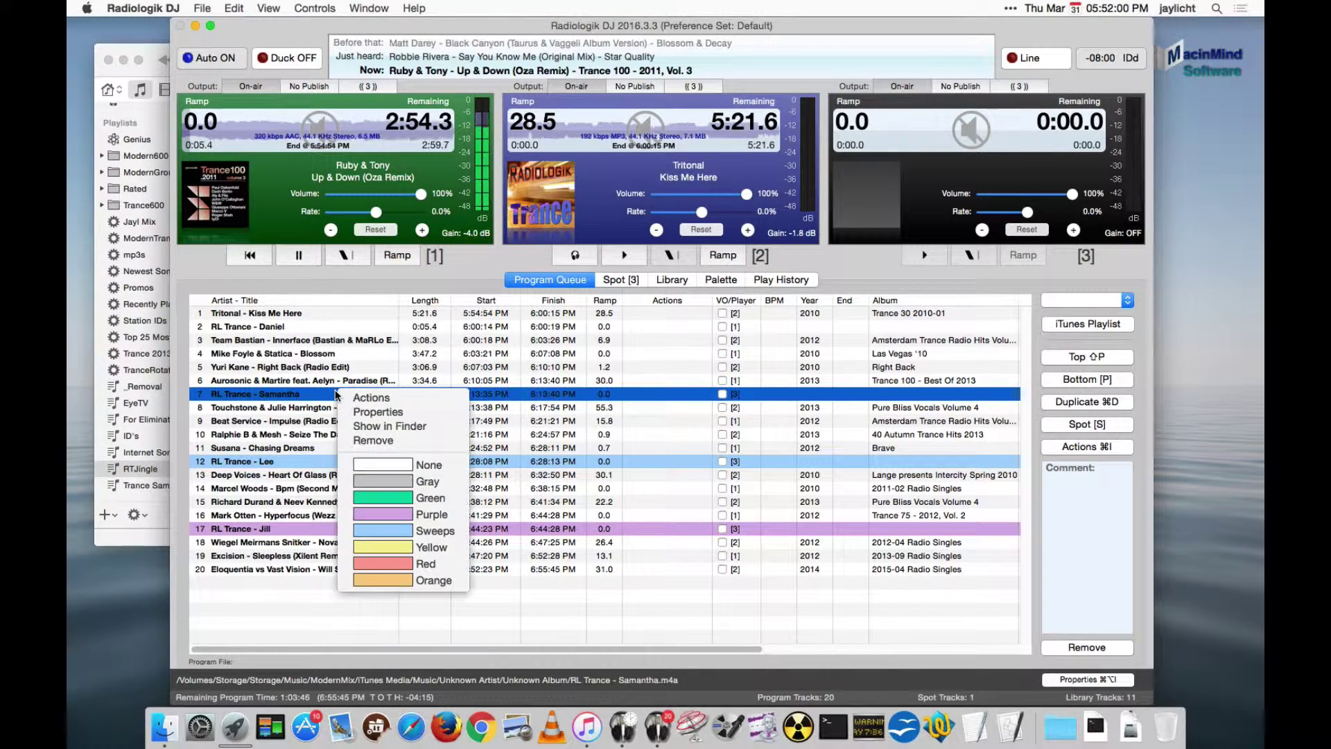
pyautogui.click(296, 396)
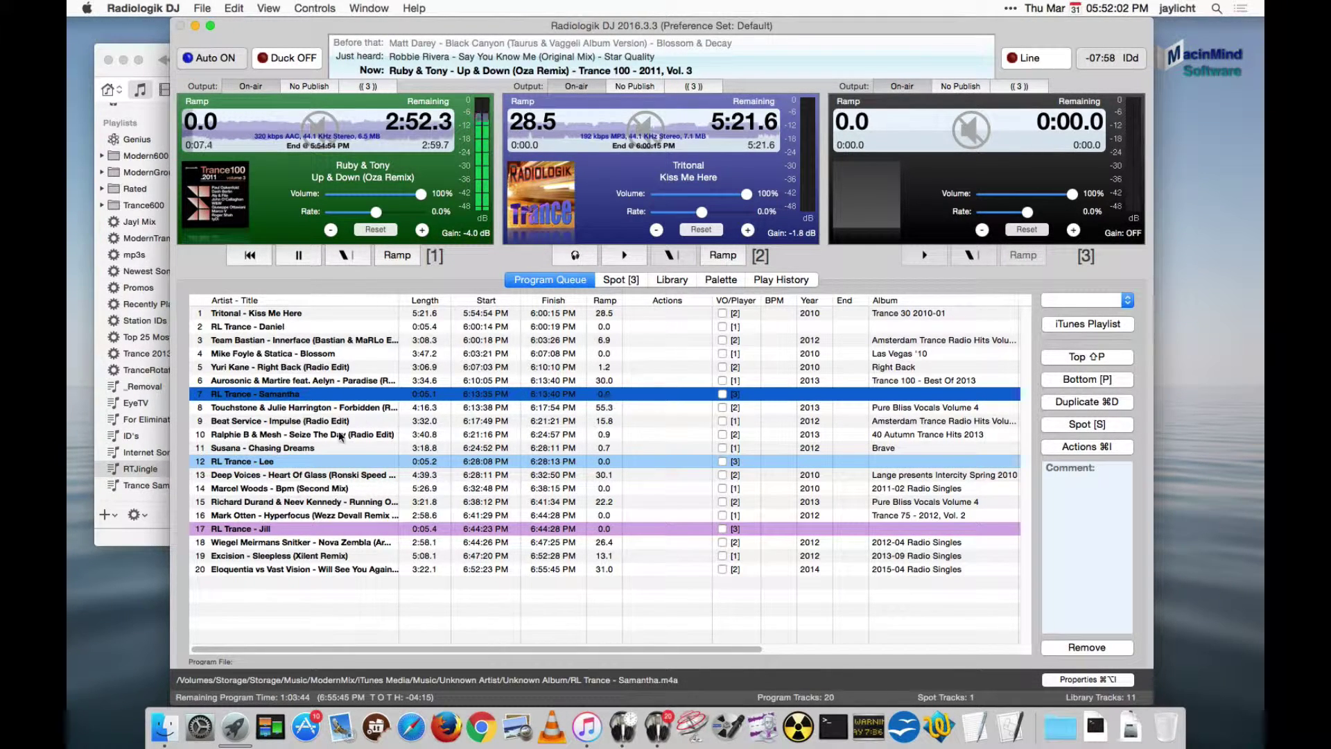
pyautogui.click(346, 461)
pyautogui.click(356, 532)
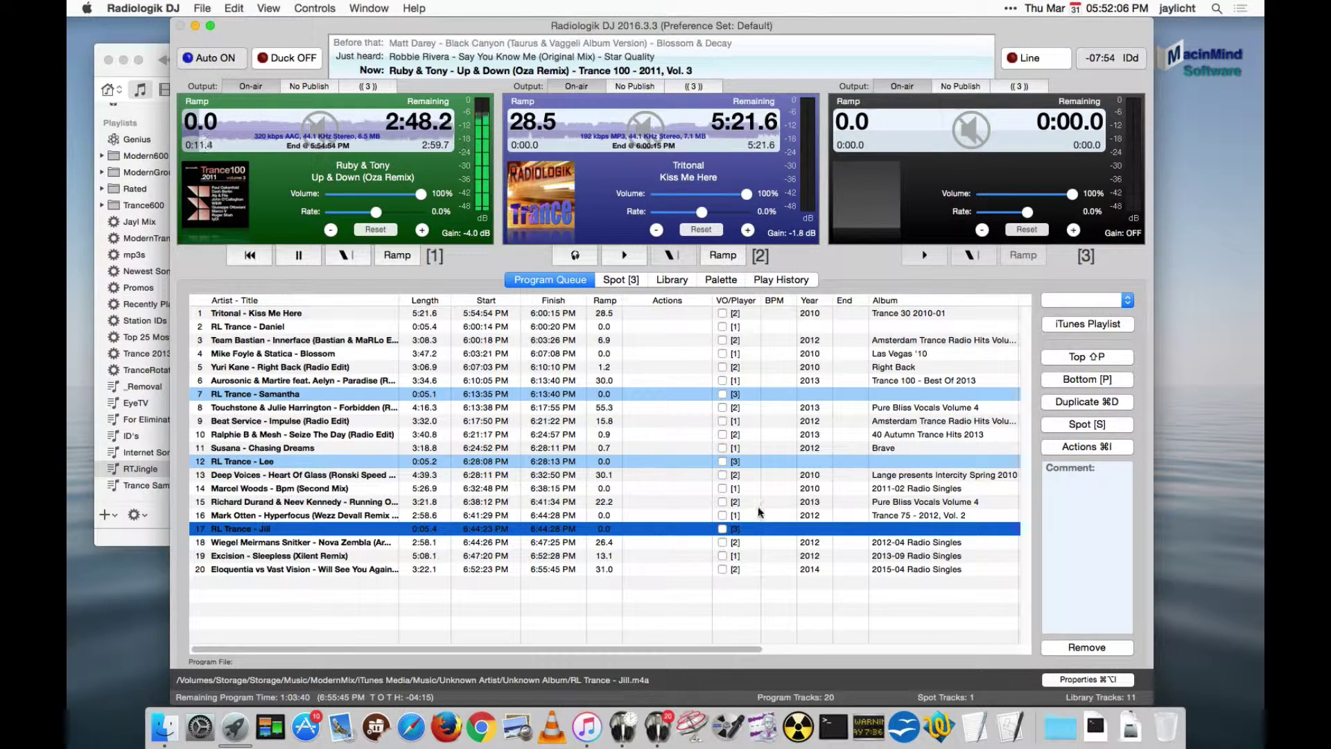
pyautogui.click(662, 398)
pyautogui.click(661, 461)
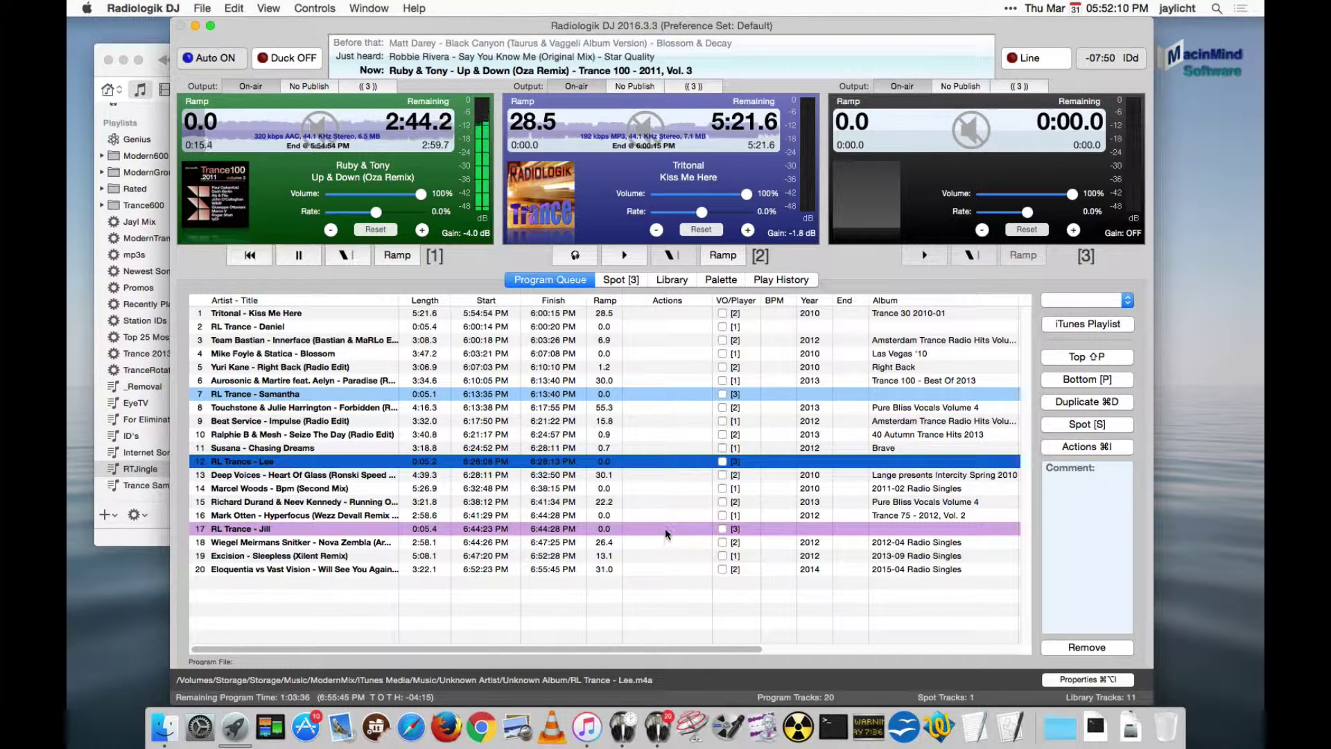
pyautogui.click(667, 533)
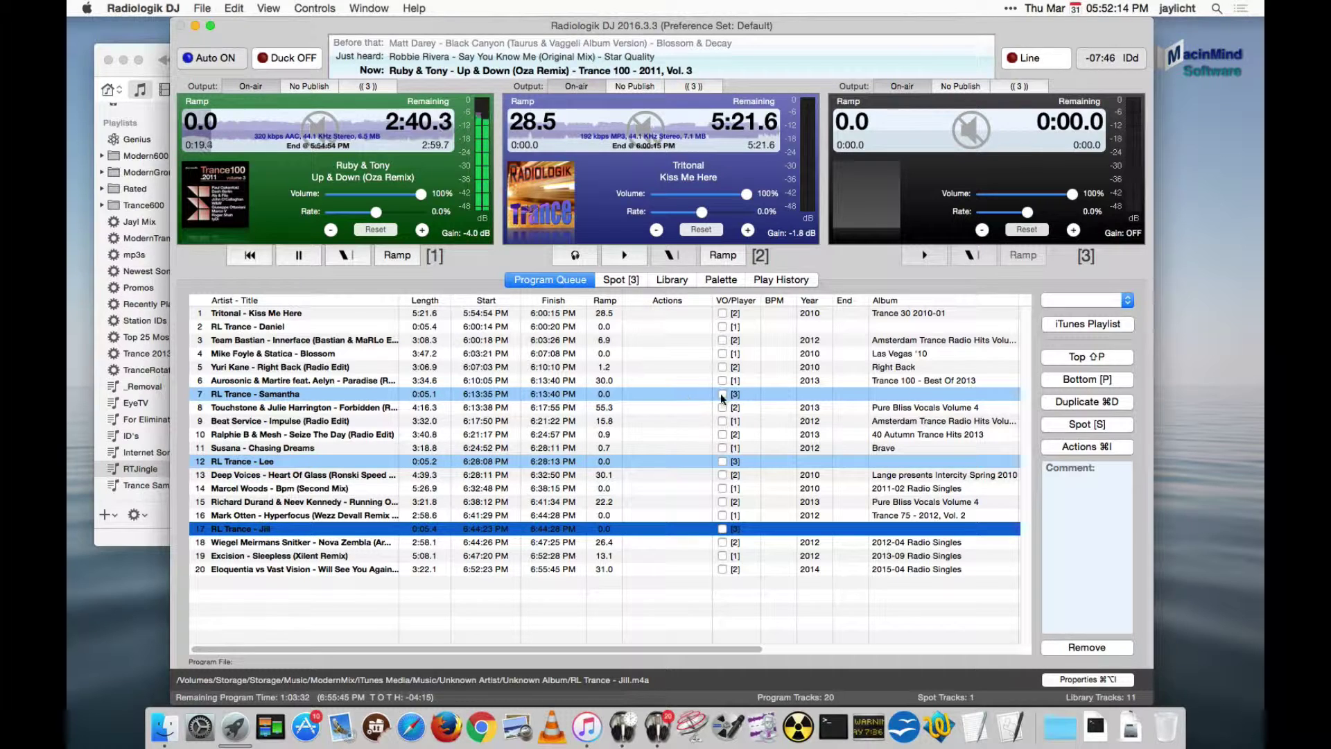
pyautogui.click(723, 395)
pyautogui.click(724, 461)
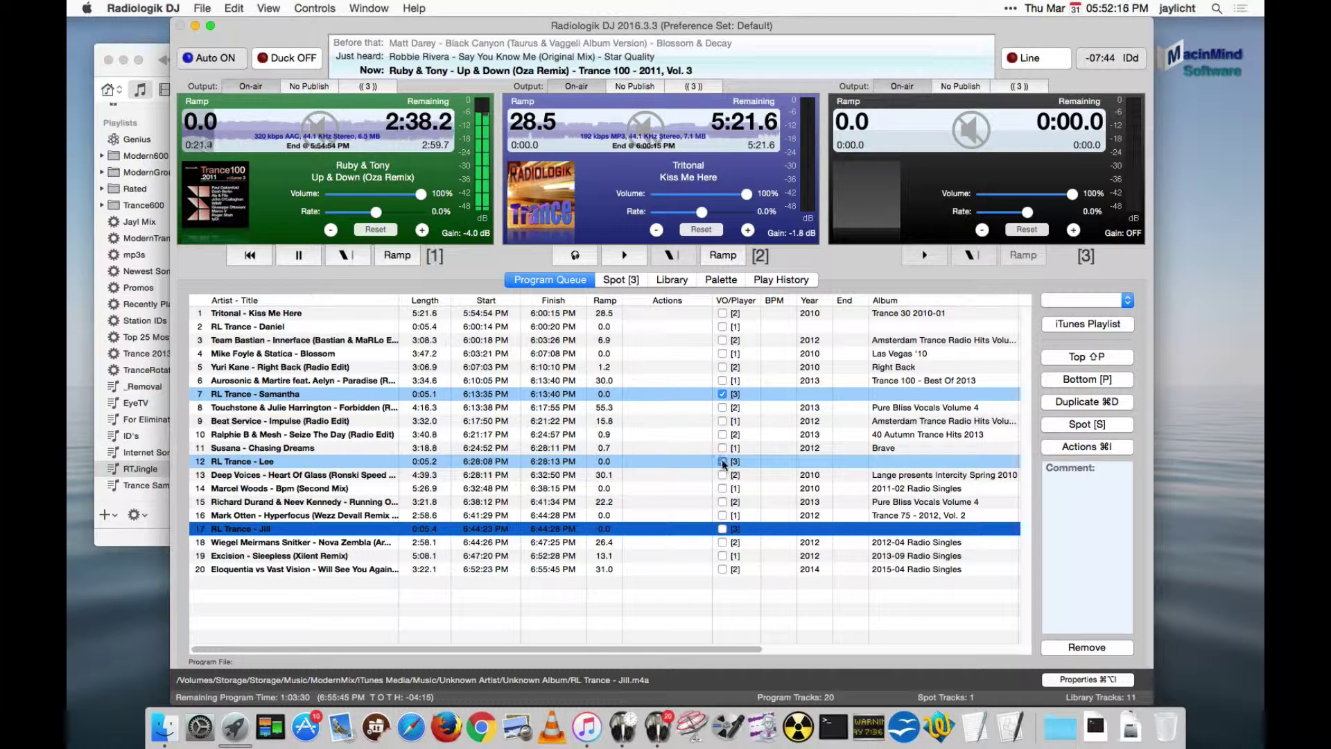
pyautogui.click(722, 528)
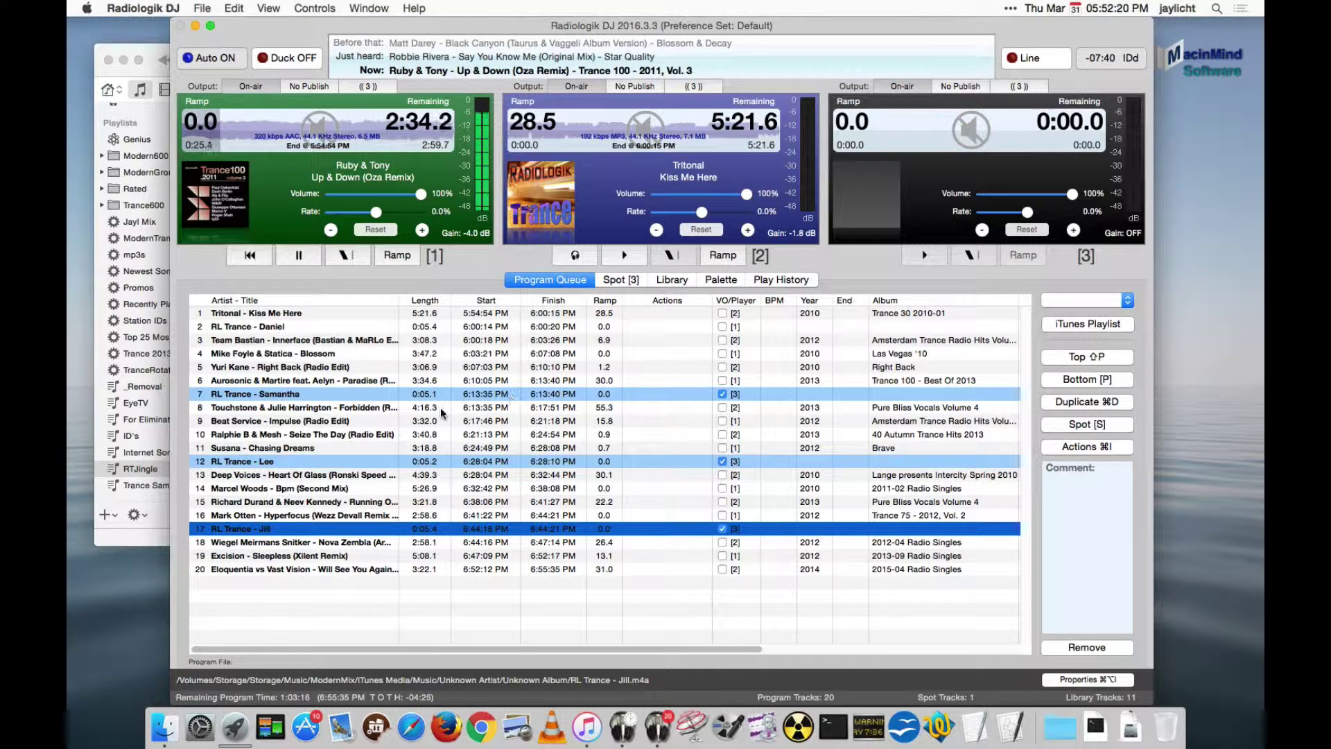
pyautogui.click(485, 411)
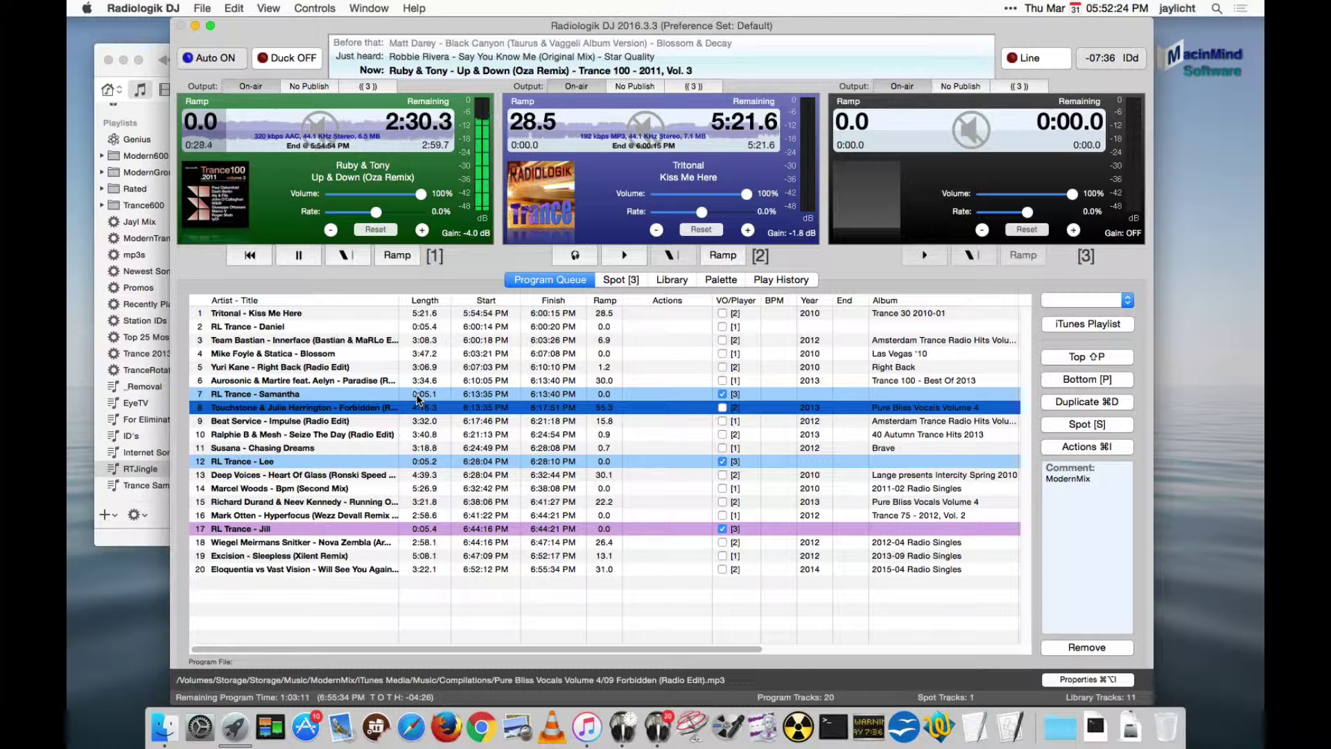
pyautogui.click(420, 396)
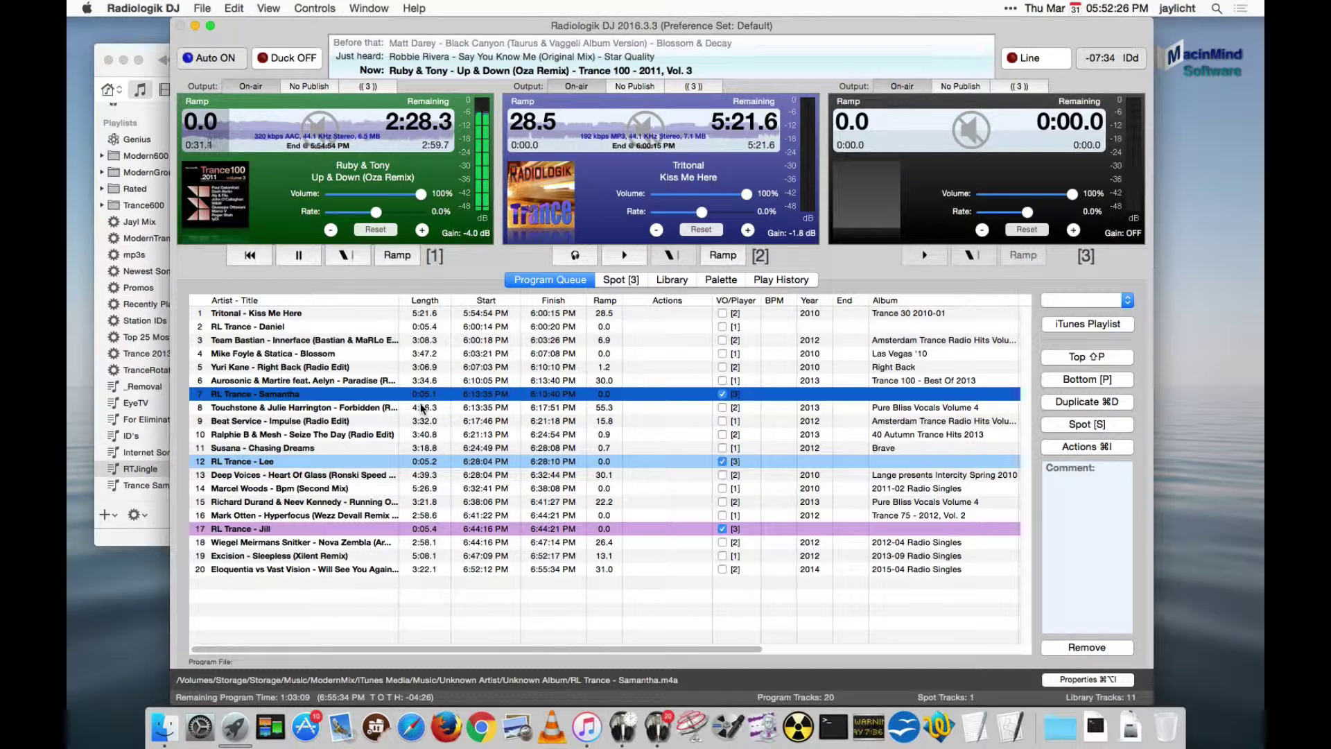
pyautogui.click(423, 409)
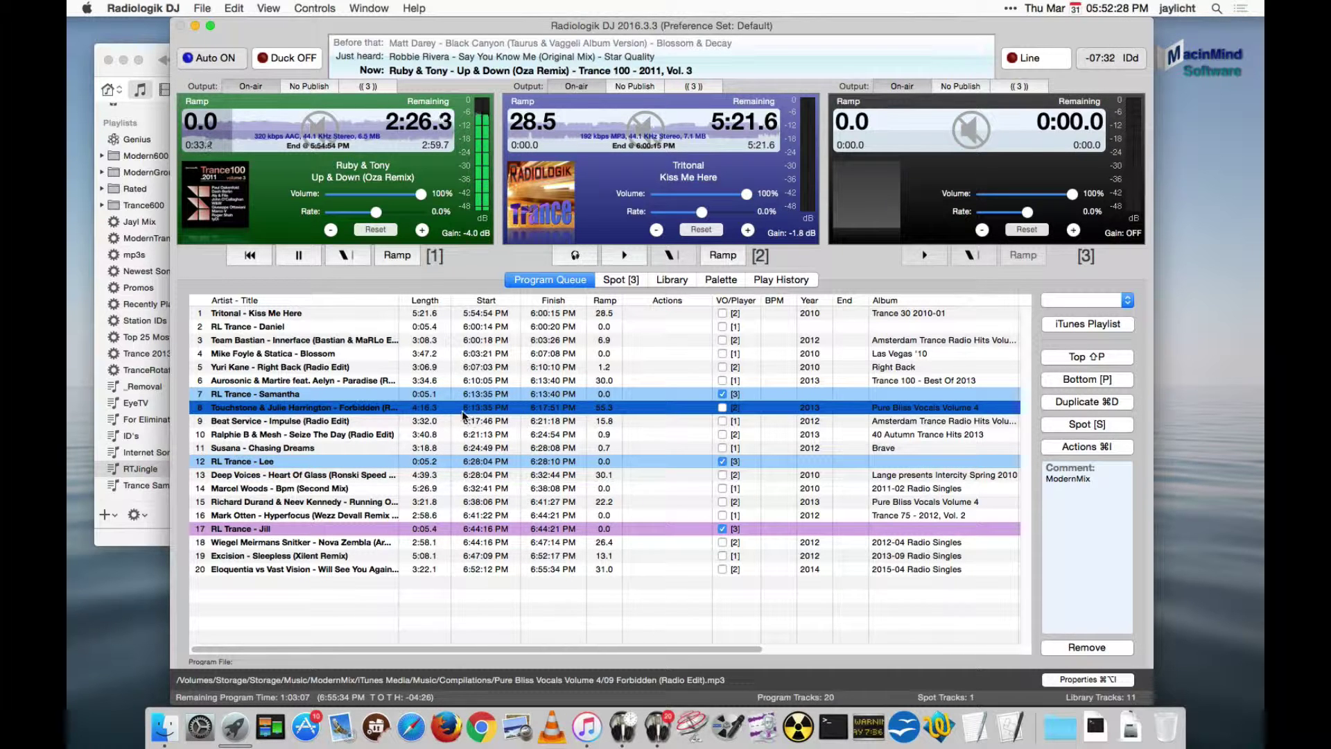
pyautogui.click(431, 396)
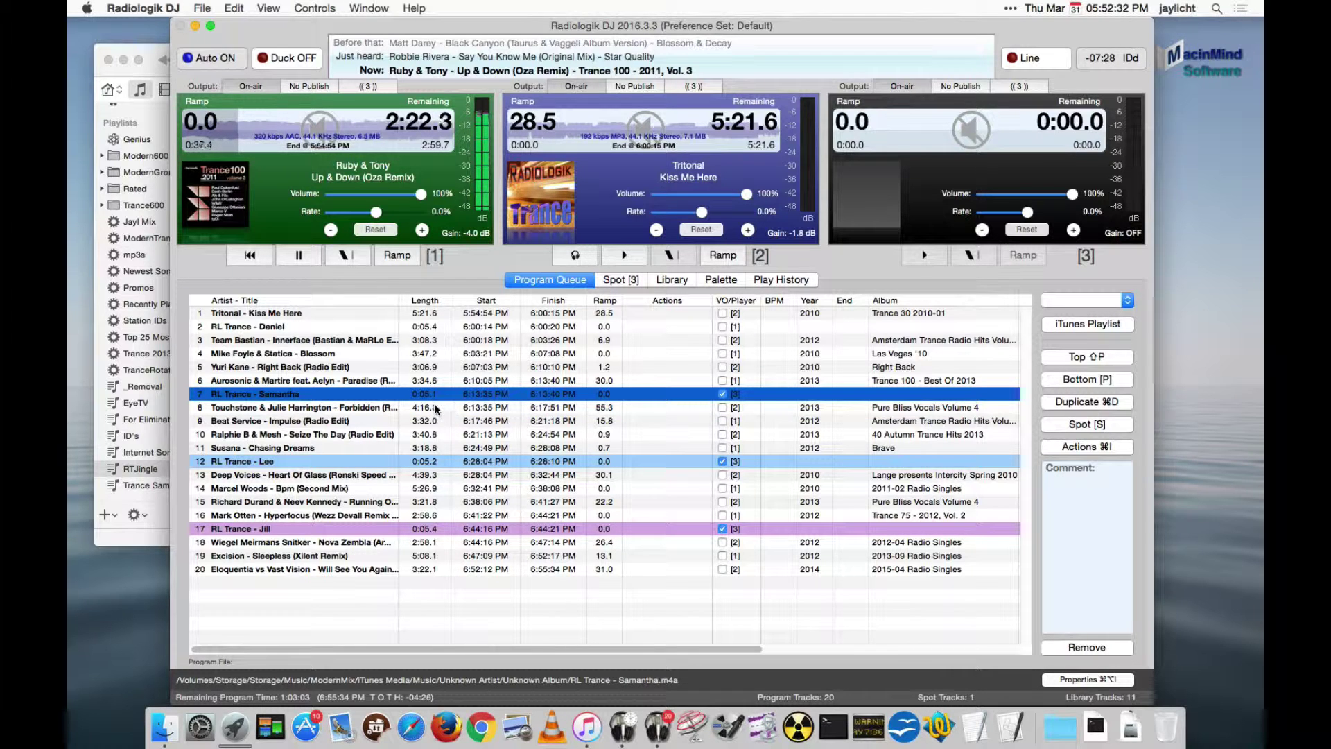
pyautogui.click(434, 409)
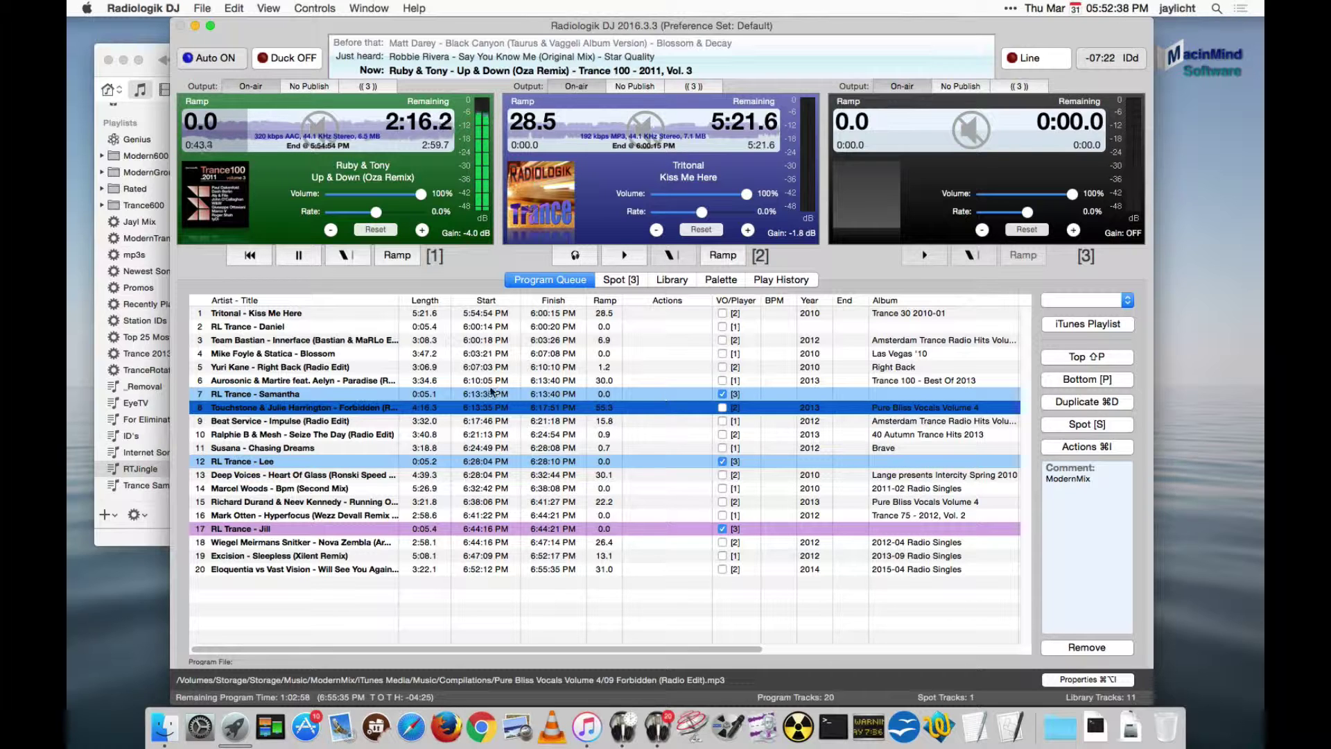
pyautogui.click(723, 394)
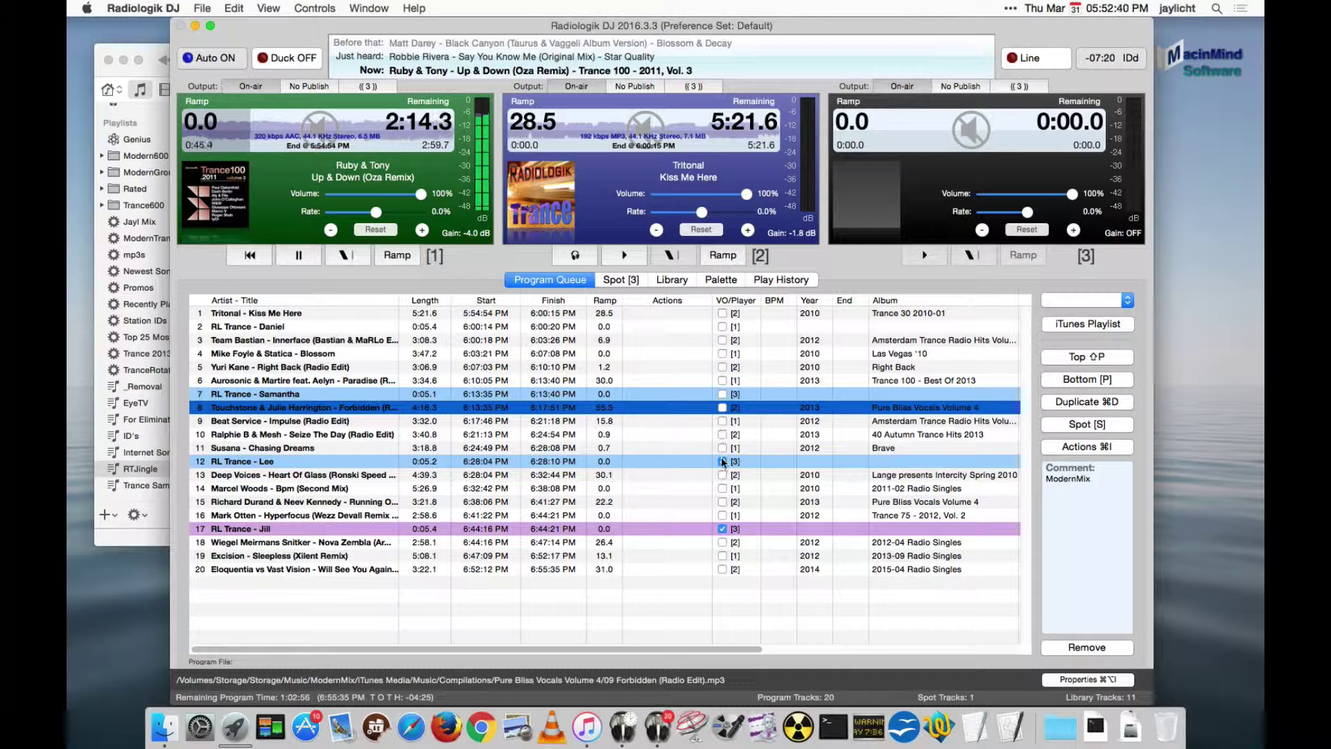
pyautogui.click(722, 461)
pyautogui.click(721, 528)
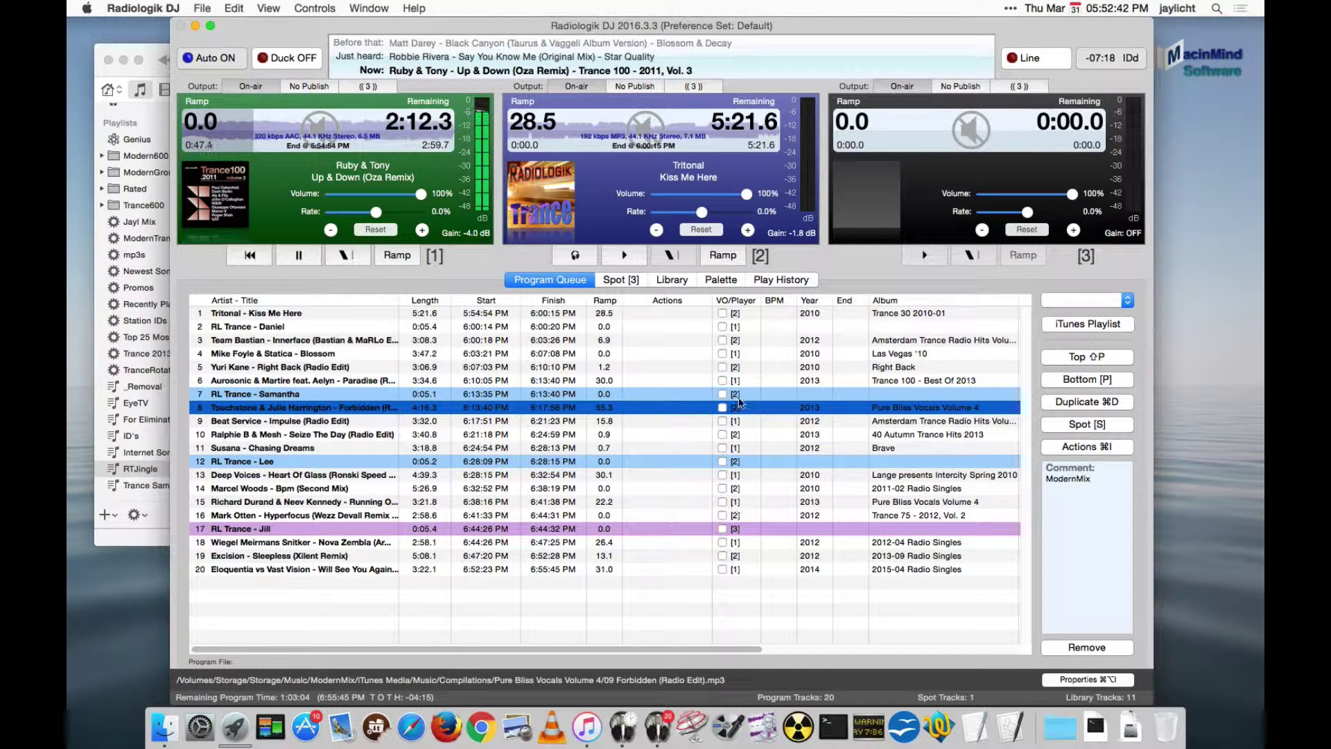
pyautogui.click(645, 396)
pyautogui.click(659, 424)
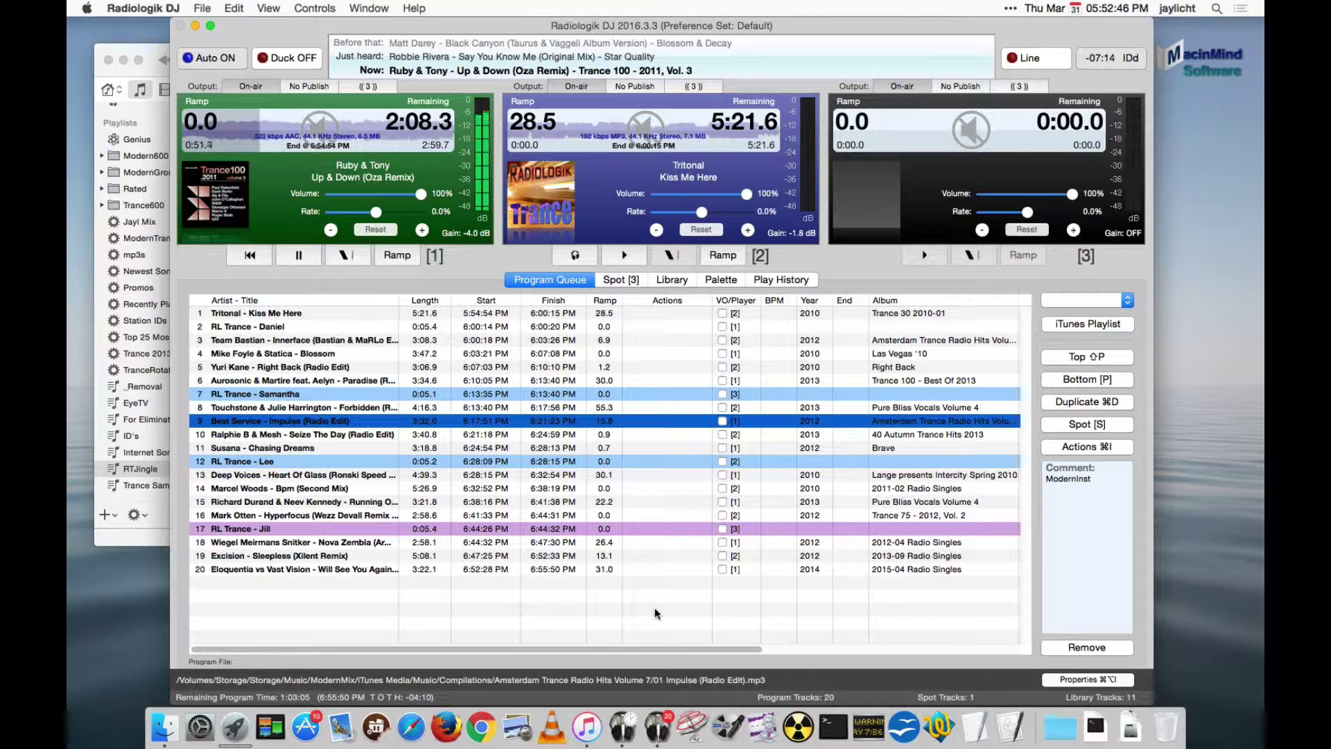
# - Inspect the Hourly script's row 6 RTJingle pick in Scheduler, then switch to iTunes
pyautogui.click(624, 726)
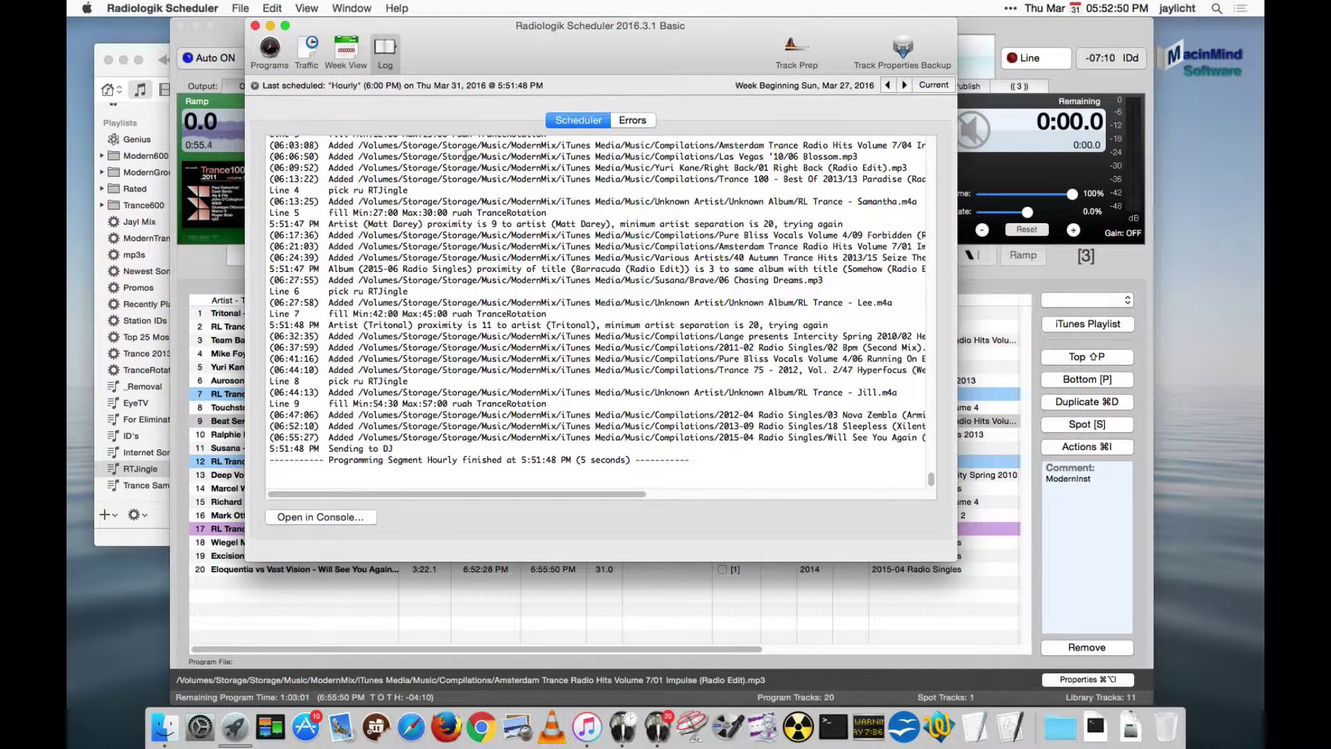
pyautogui.click(273, 52)
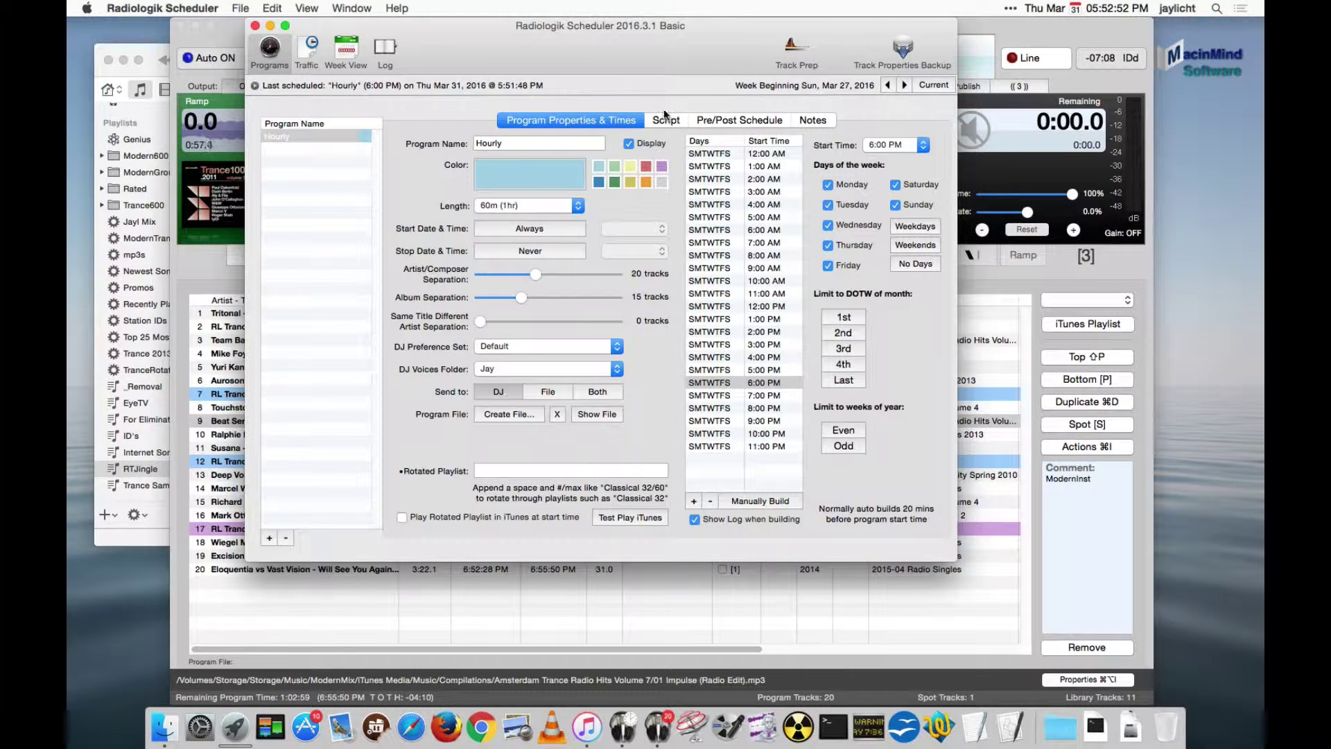
pyautogui.click(665, 118)
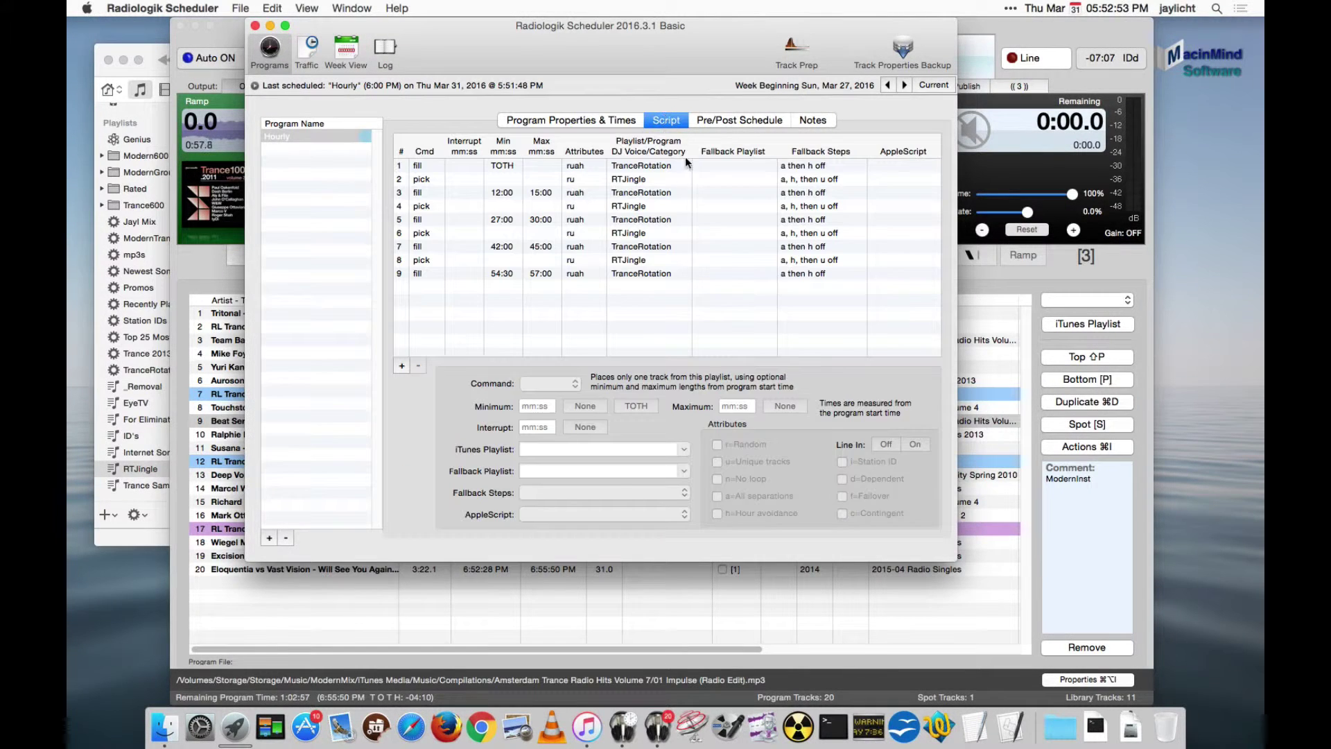
pyautogui.click(647, 235)
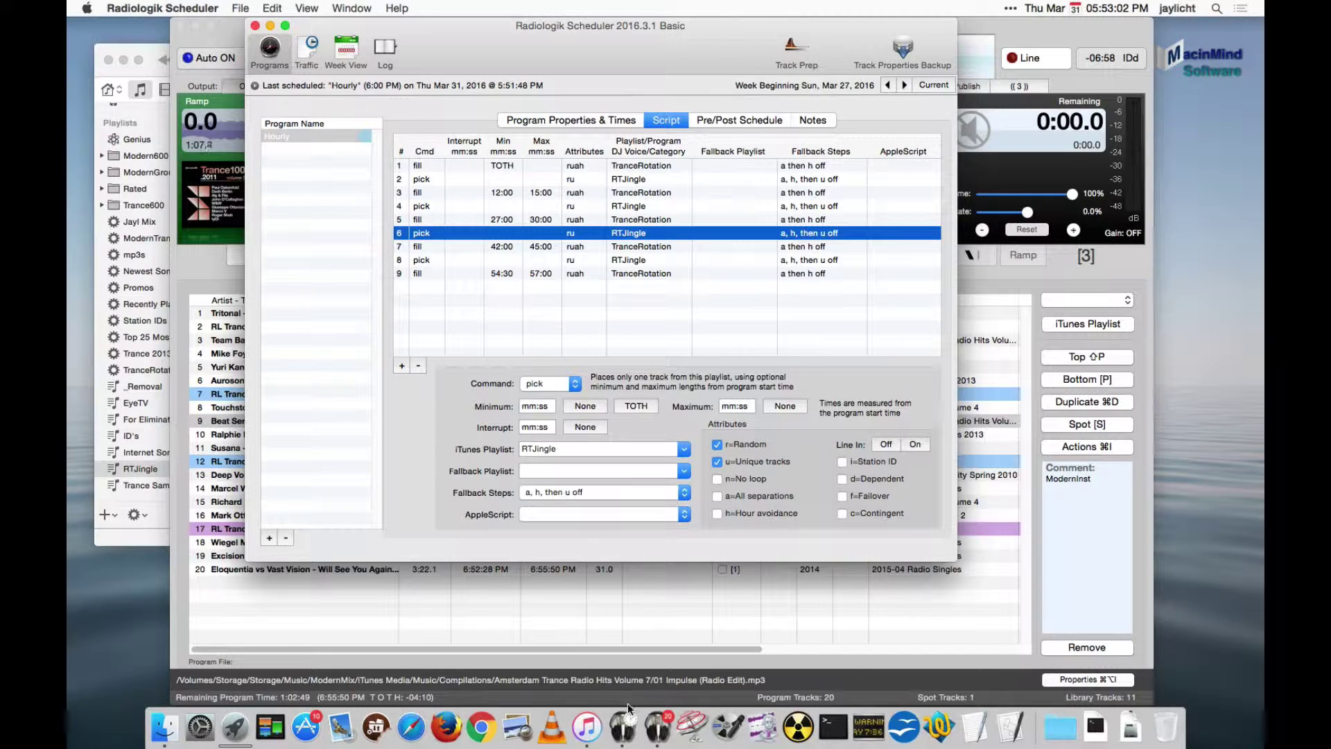
pyautogui.click(586, 726)
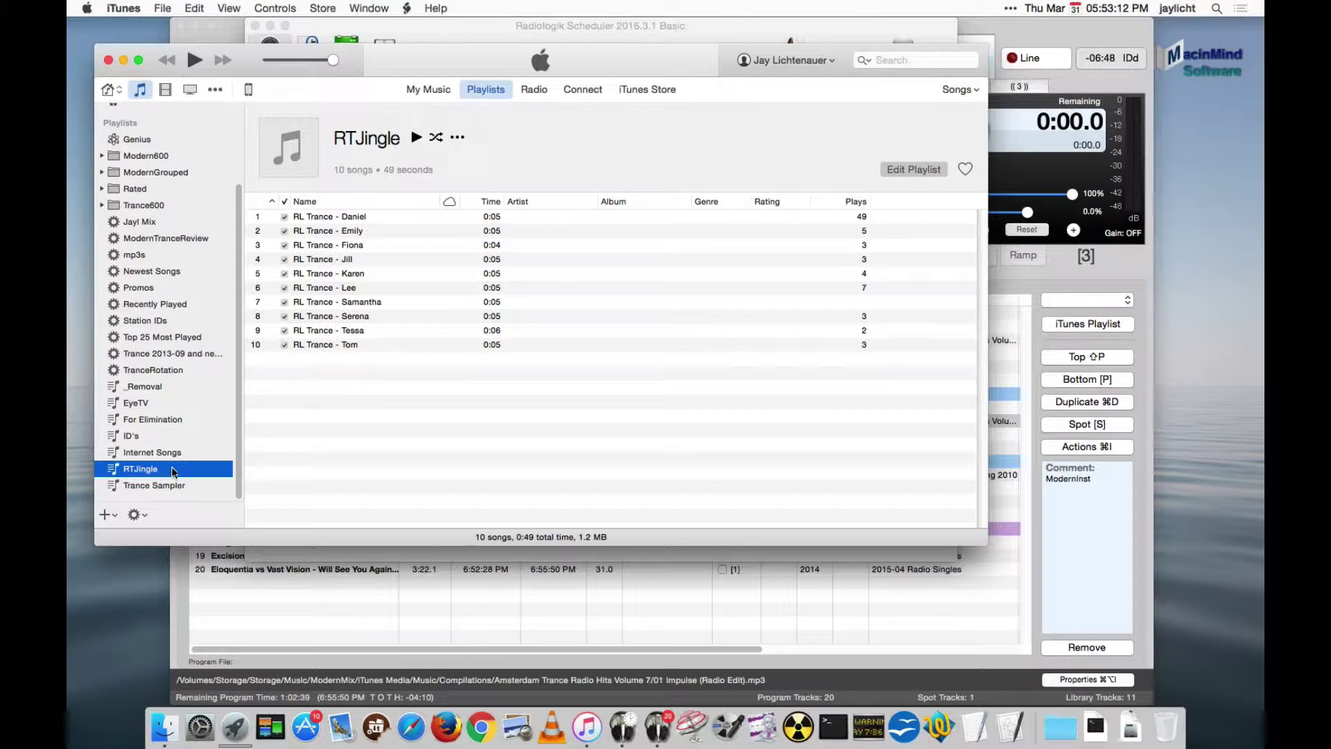
# - Append '-vo' to the RTJingle playlist name, making it 'RTJingle-vo'
pyautogui.click(355, 214)
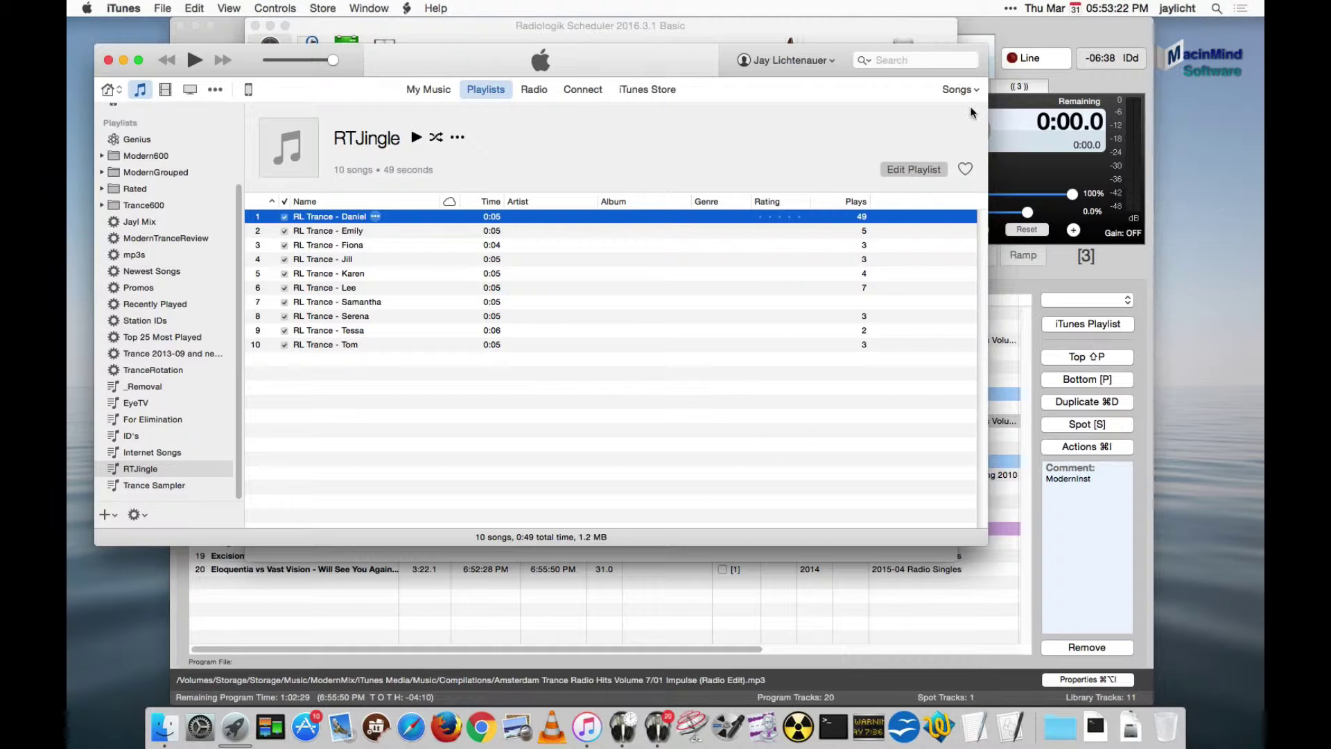
pyautogui.moveTo(500, 217)
pyautogui.click(142, 471)
pyautogui.click(144, 472)
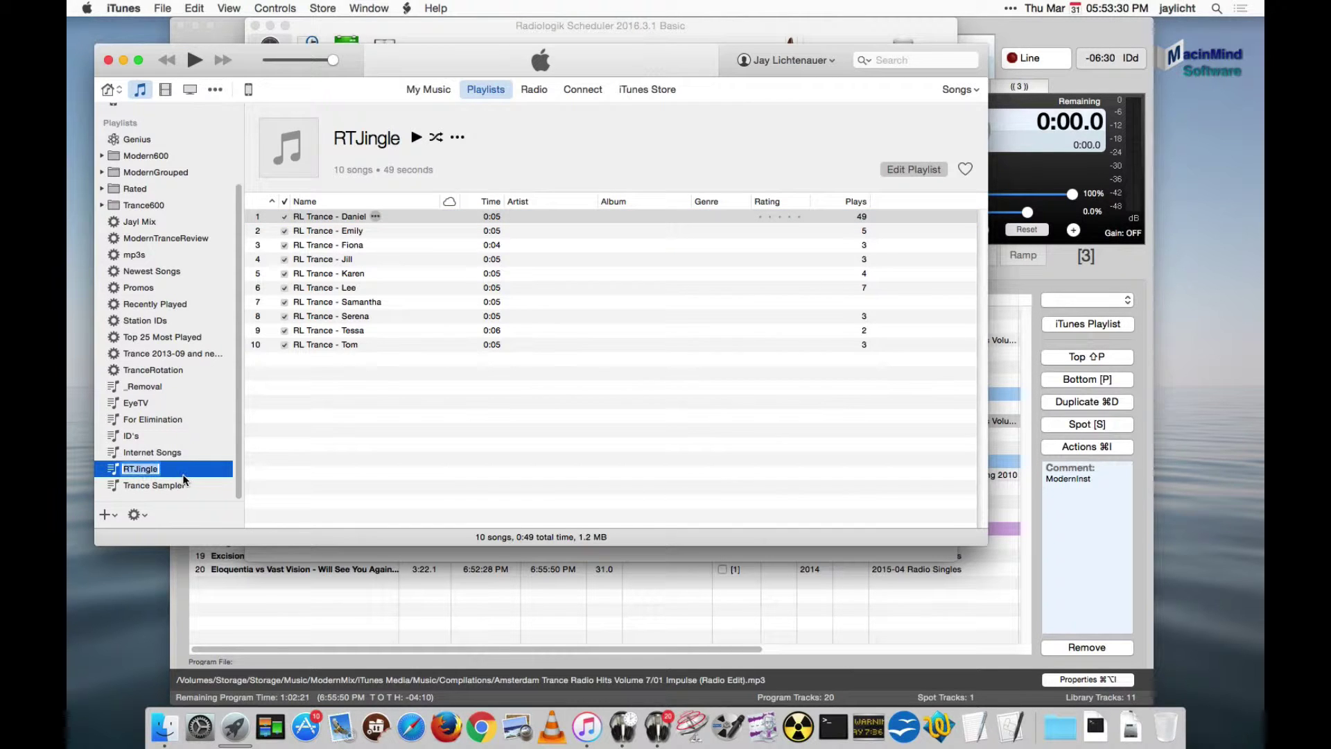
pyautogui.press('Right')
pyautogui.write('o')
pyautogui.press('Return')
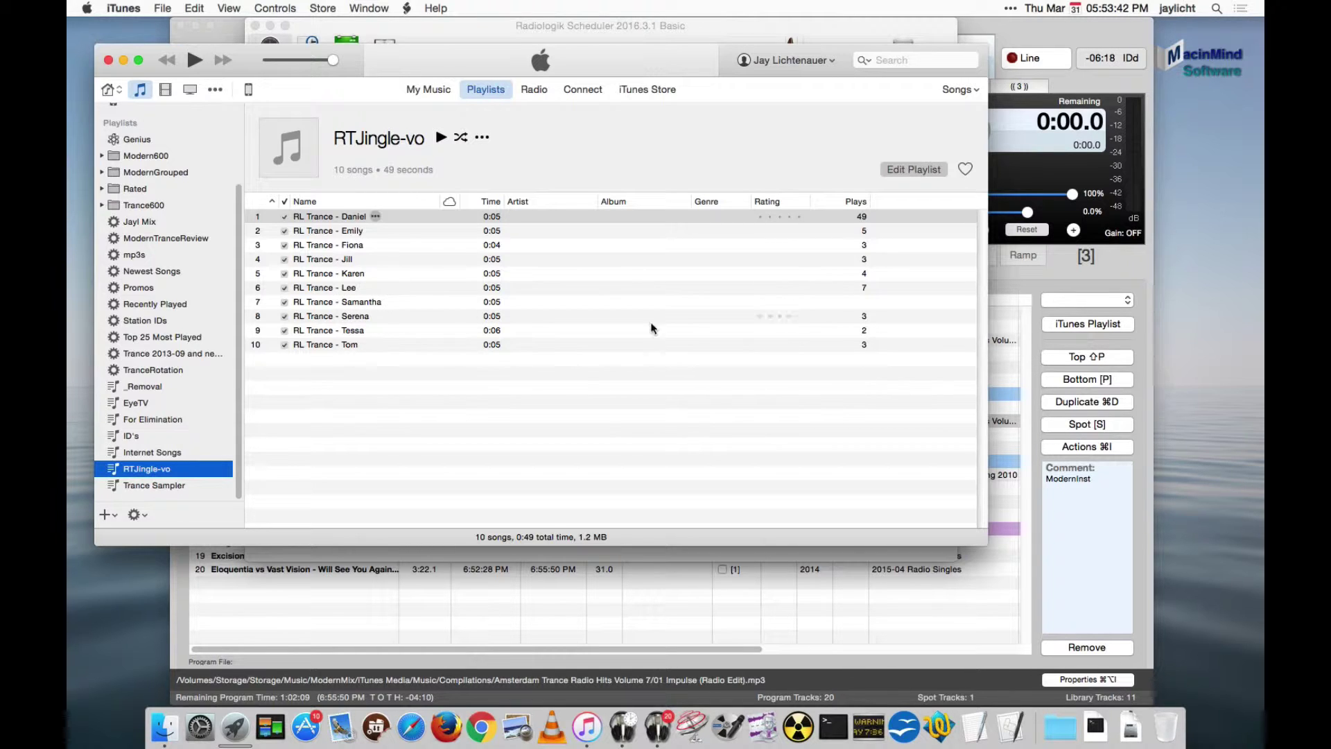
# - Bring Radiologik Scheduler forward, check script steps 6 and 7, and select the Hourly program
pyautogui.click(625, 728)
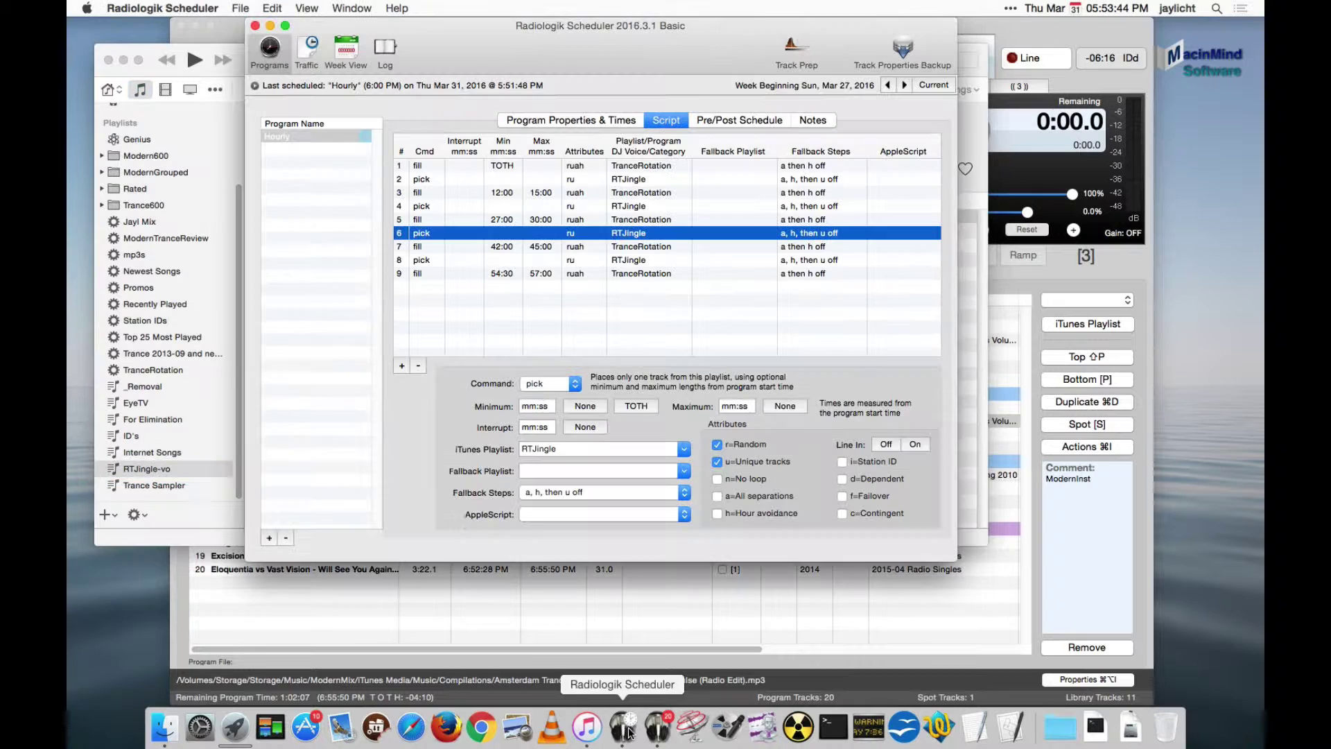
pyautogui.click(636, 236)
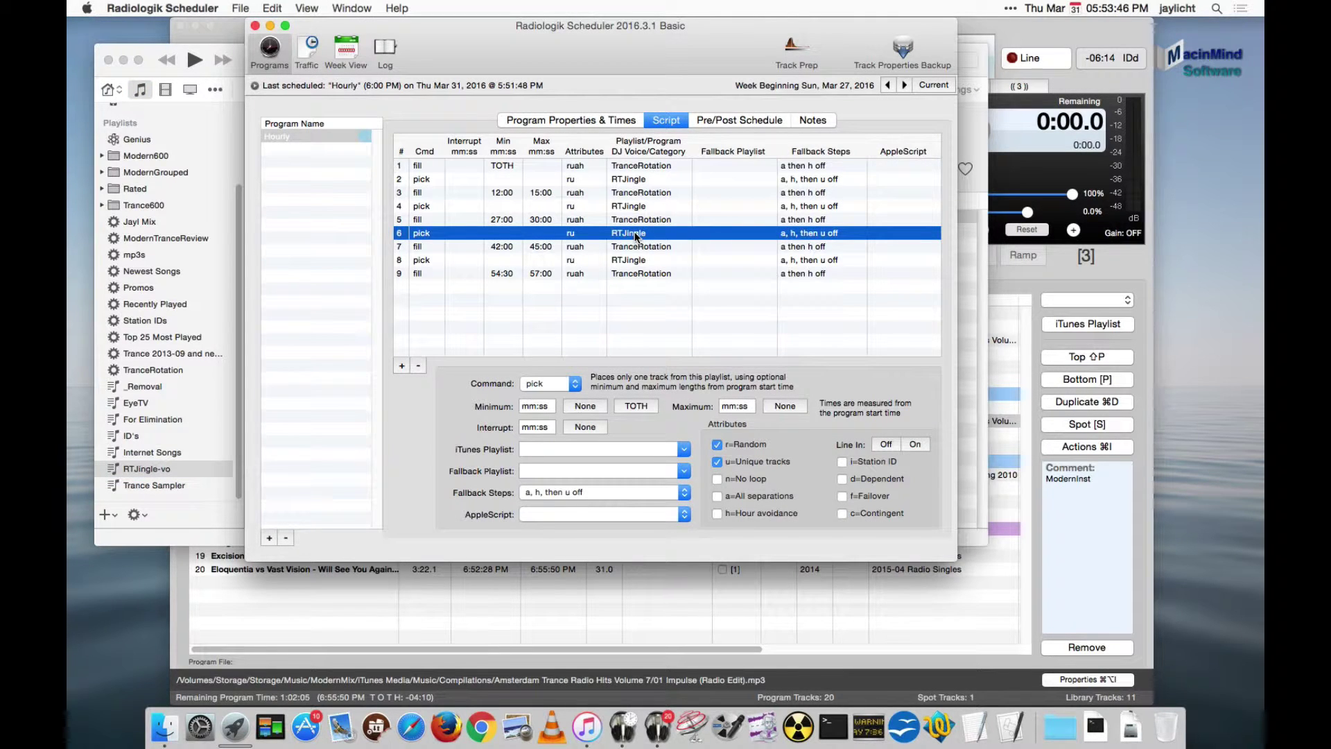
pyautogui.click(645, 253)
pyautogui.click(274, 138)
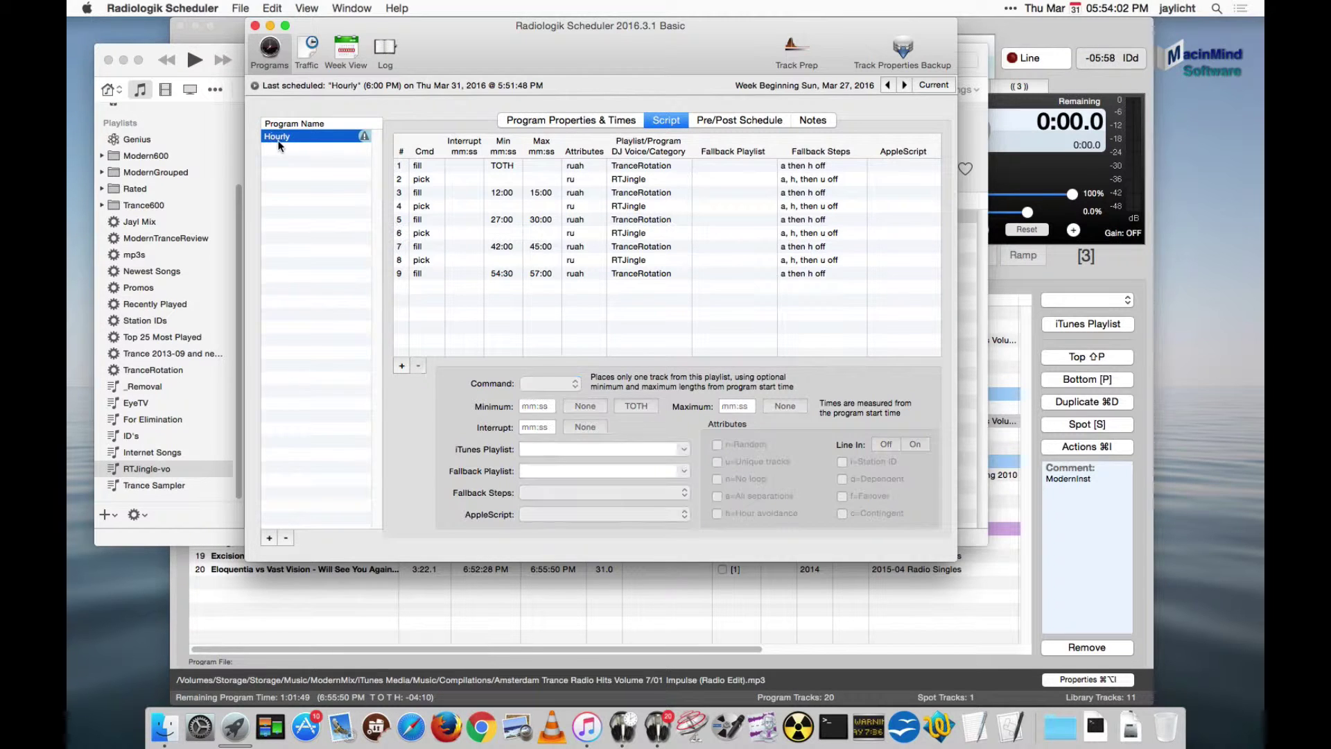
pyautogui.click(284, 136)
# - Use Find & Replace to swap playlist RTJingle for RTJingle-vo in Hourly, then close it
pyautogui.click(240, 8)
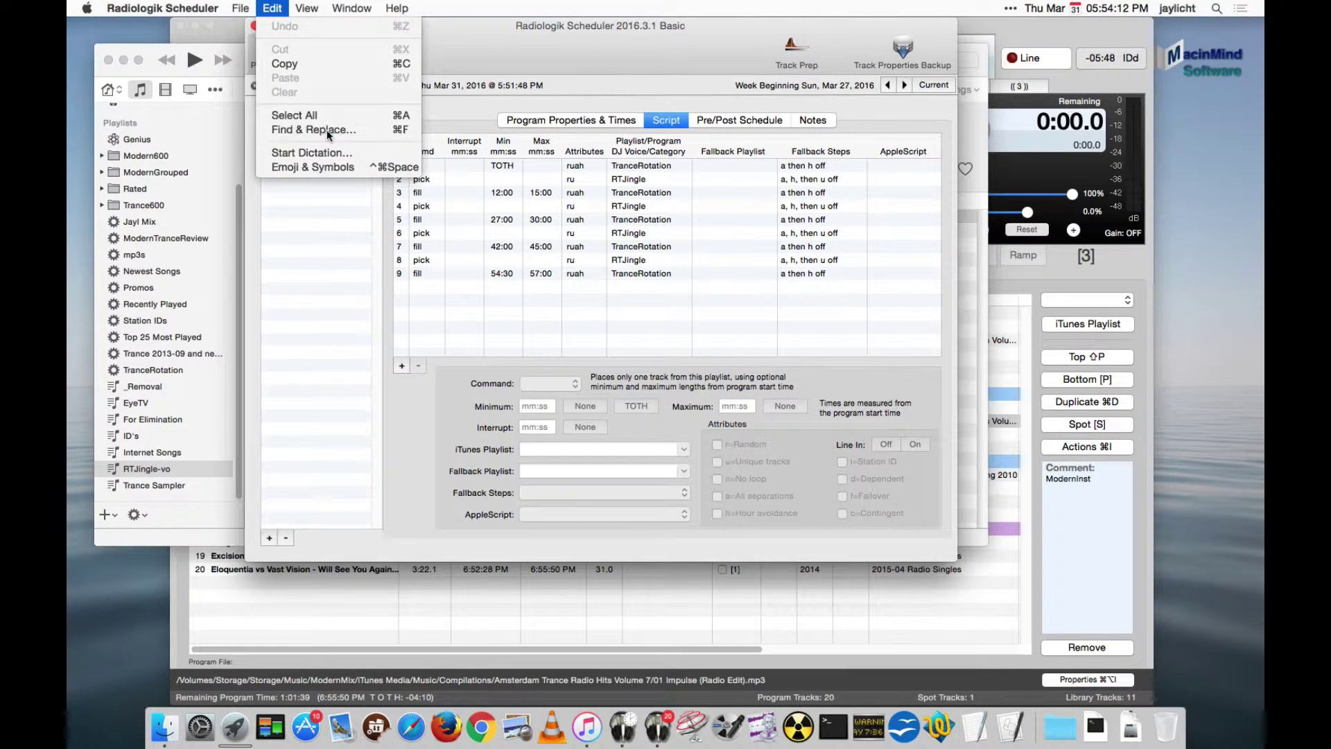
pyautogui.click(327, 130)
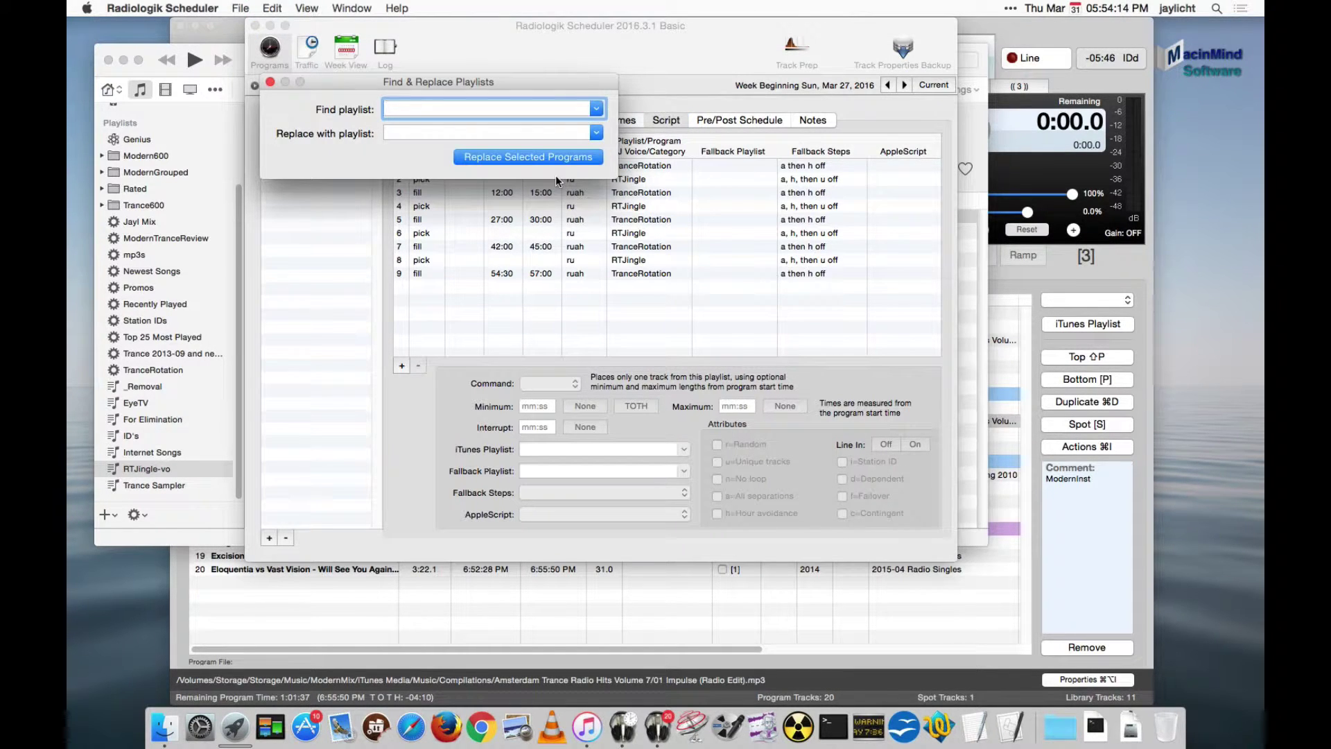
pyautogui.write('RT')
pyautogui.press('Right')
pyautogui.press('BackSpace')
pyautogui.press('BackSpace')
pyautogui.press('BackSpace')
pyautogui.press('Tab')
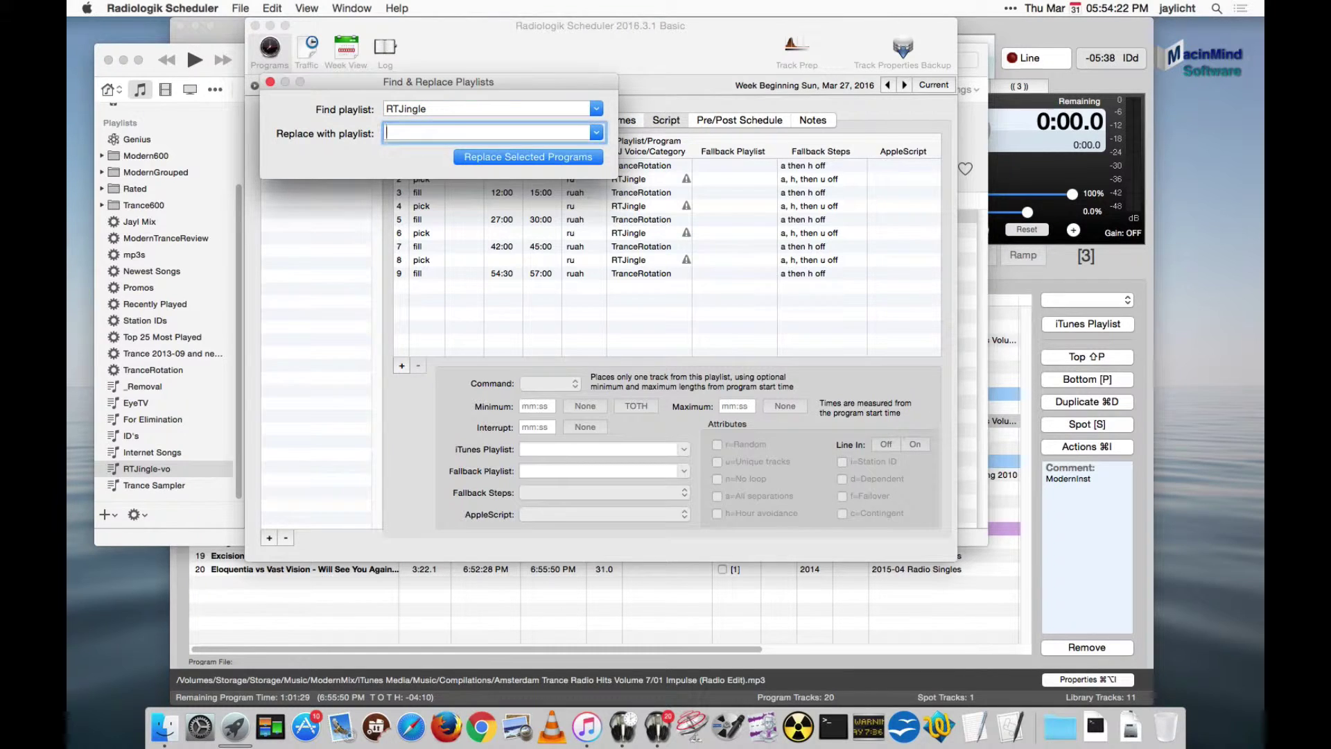
pyautogui.write('RTJingle-vo')
pyautogui.click(530, 159)
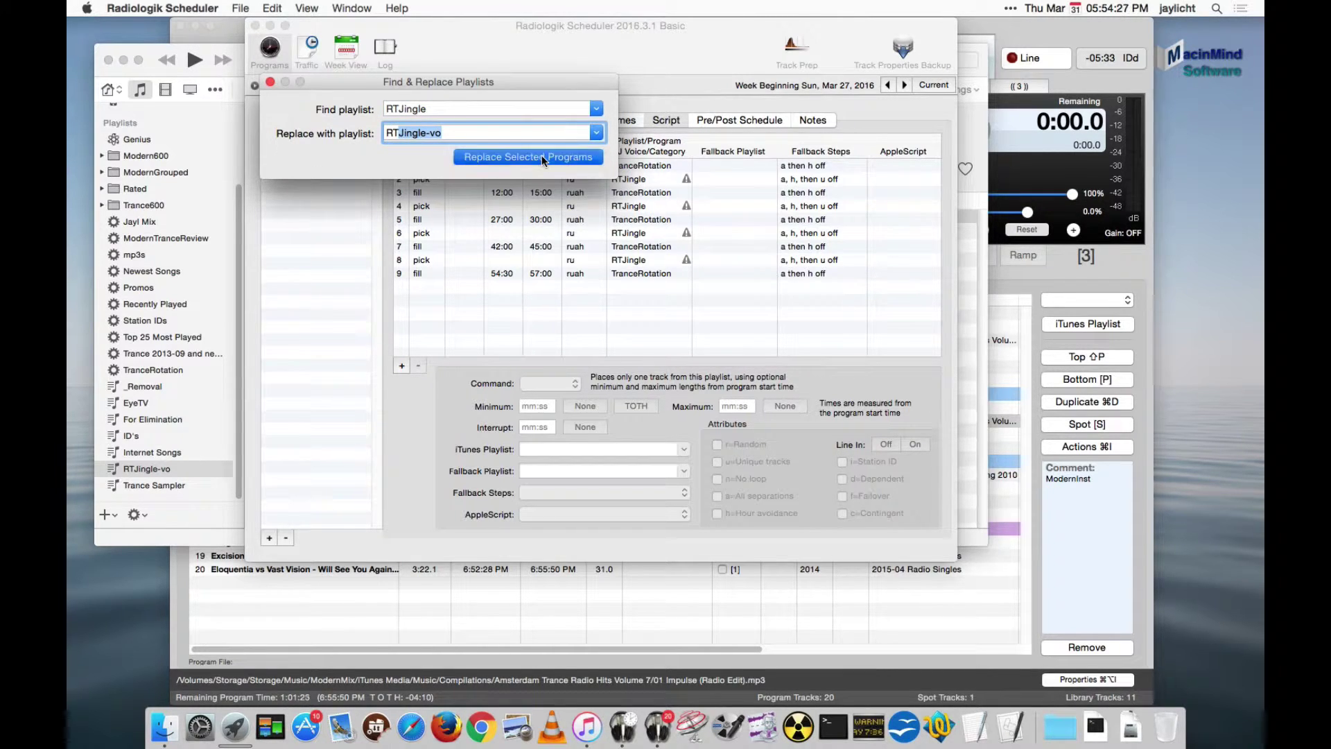
pyautogui.click(270, 83)
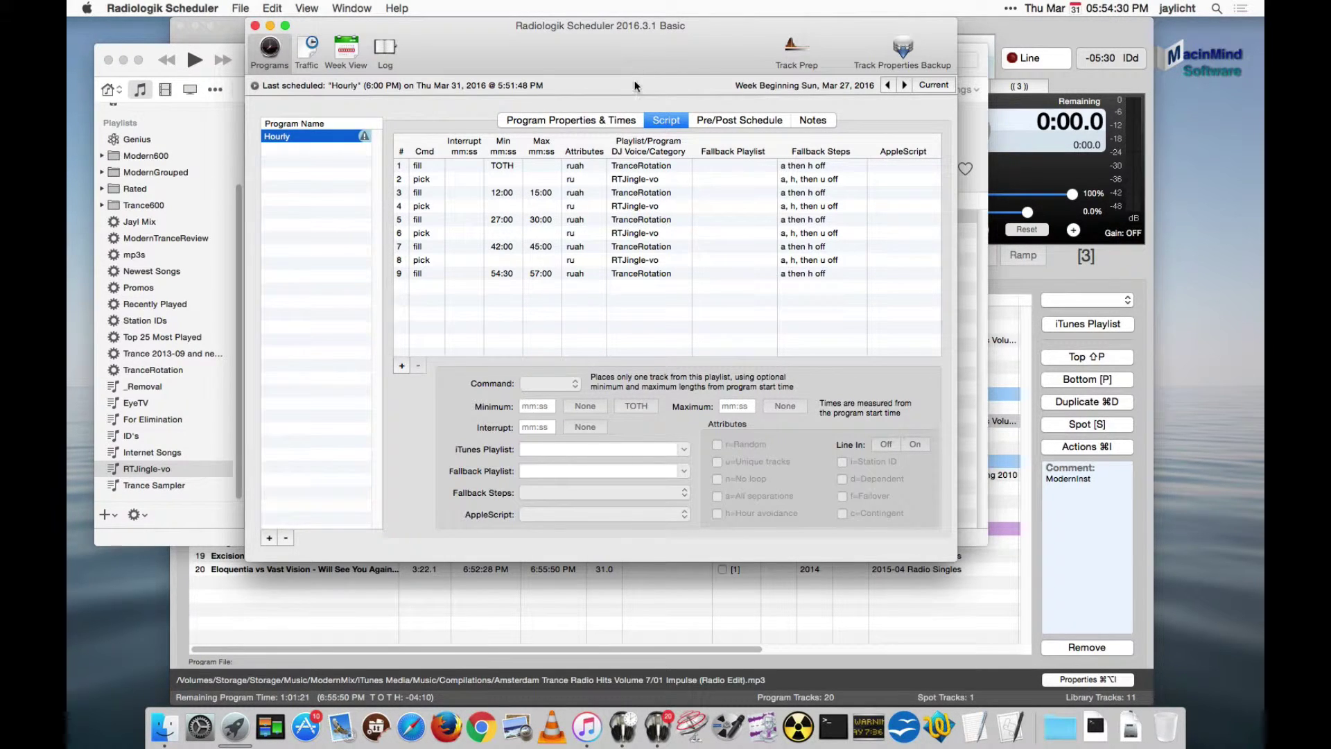
# - Show Hourly's Program Properties & Times, then clear and confirm Radiologik DJ's Program Queue
pyautogui.click(578, 123)
pyautogui.click(1066, 40)
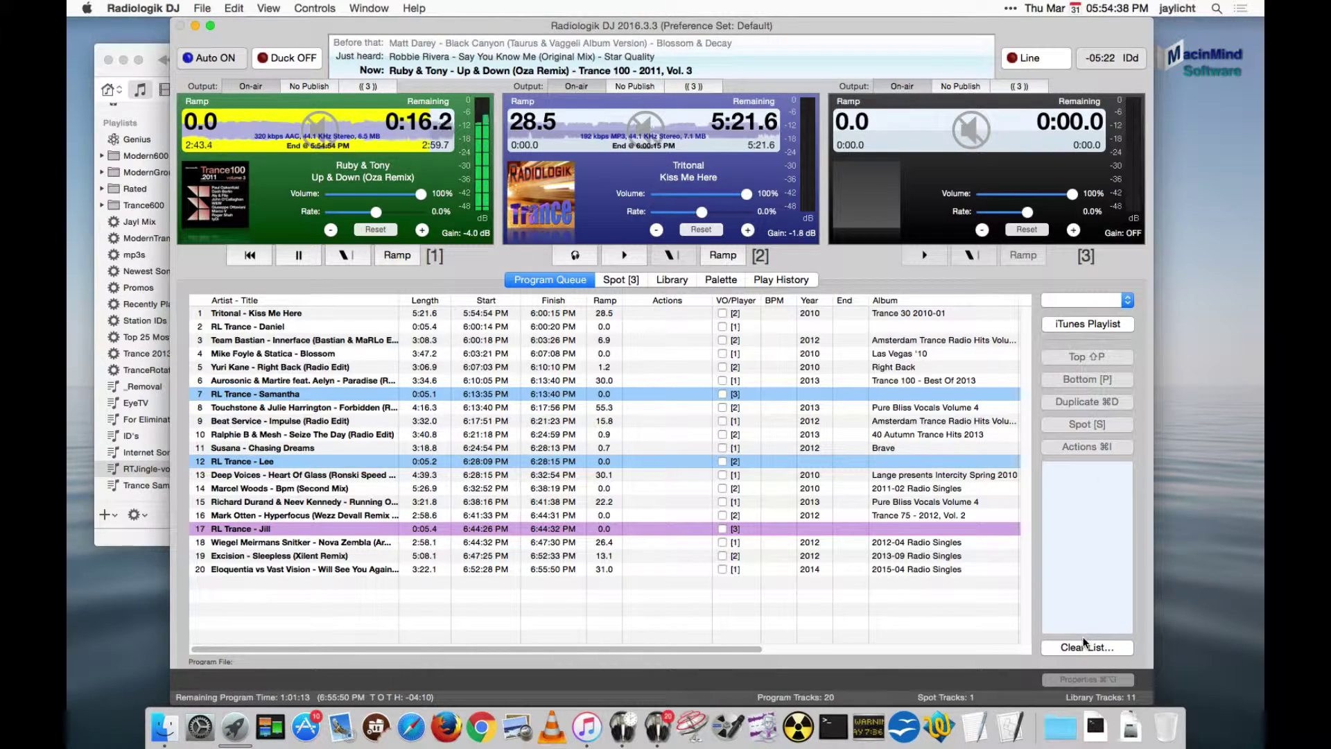
pyautogui.click(1099, 646)
pyautogui.press('Return')
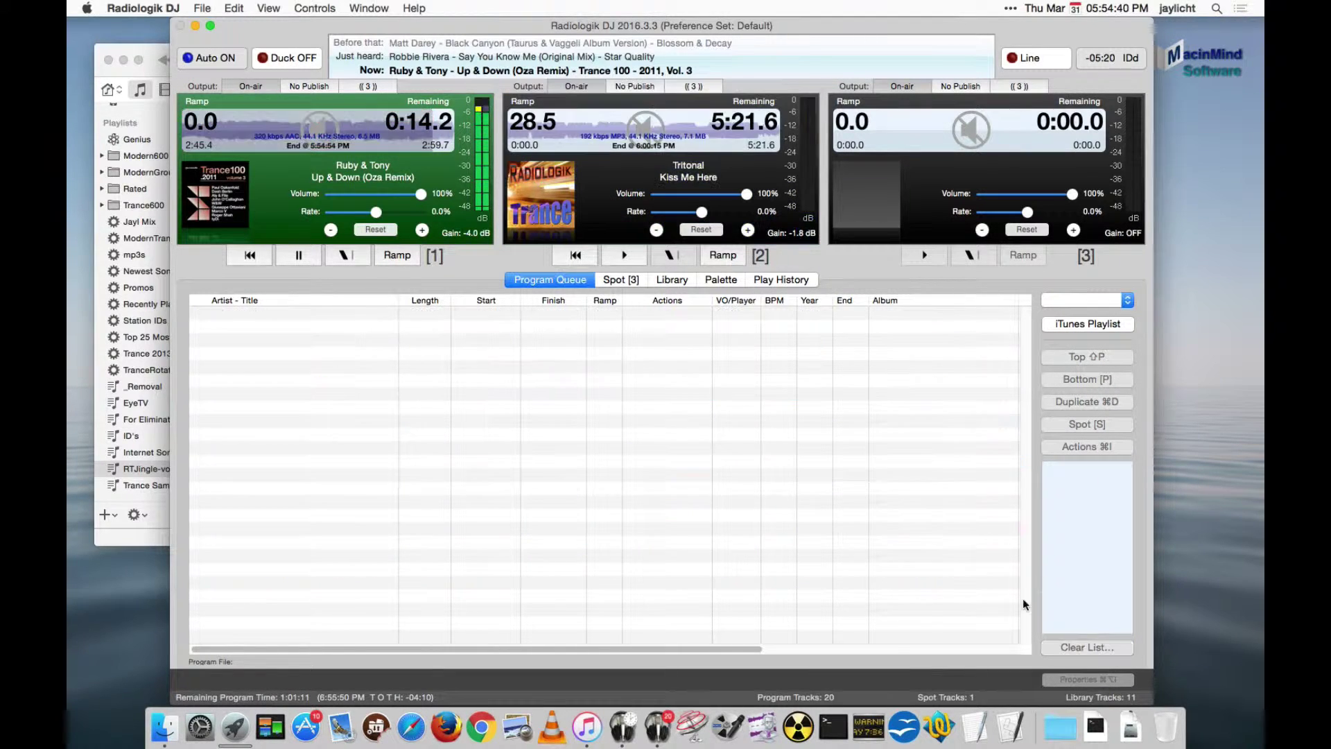
# - Manually build Hourly for the 6:00 PM start and view the new 20-track DJ queue
pyautogui.click(622, 724)
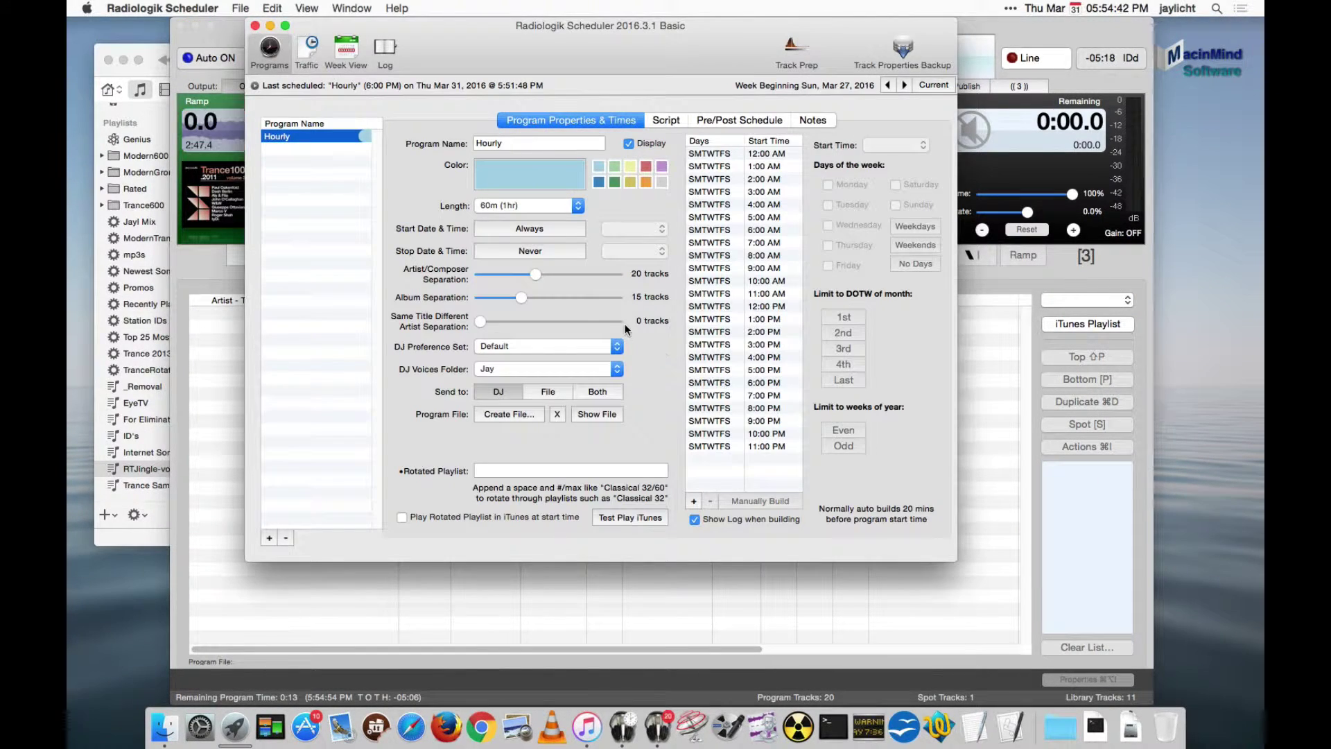
pyautogui.click(775, 383)
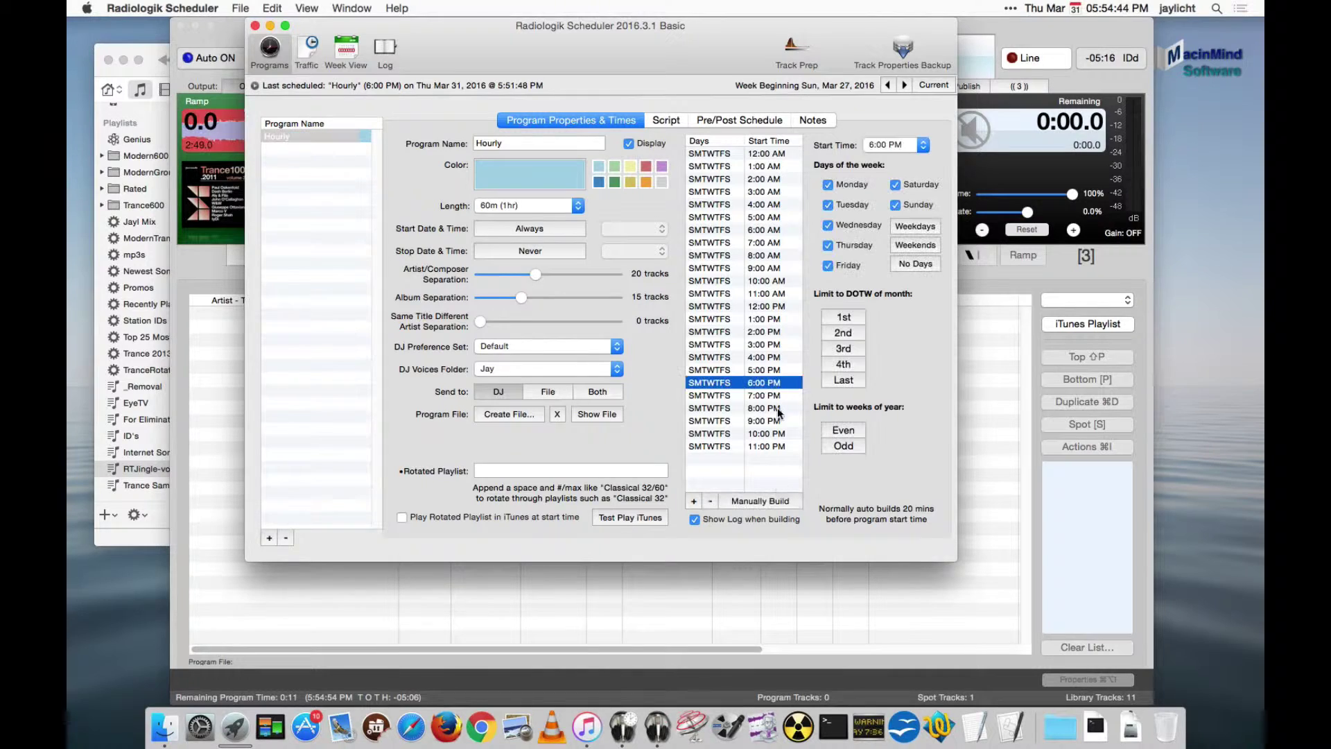
pyautogui.click(776, 502)
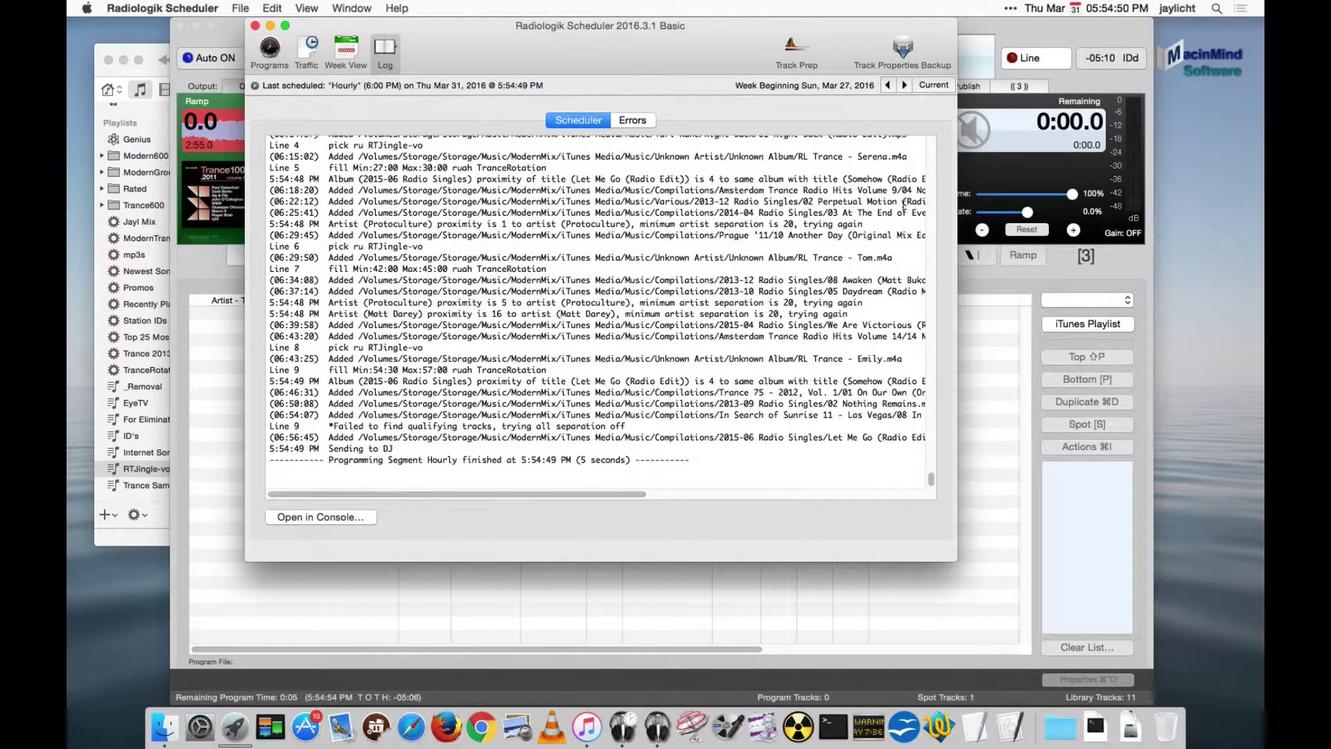
pyautogui.click(1031, 24)
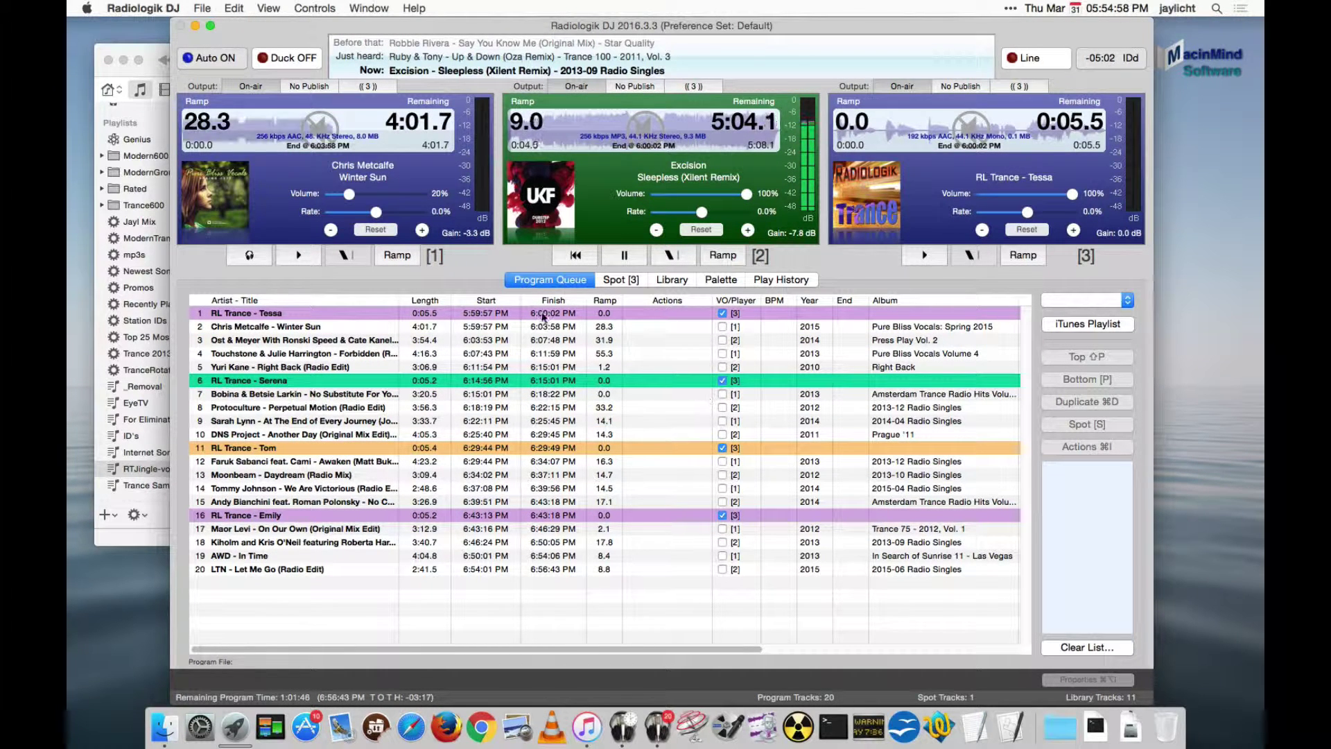
# - Unmute players 1-3, jump deck 2's Excision track to its last seconds, and raise the volume
pyautogui.click(446, 330)
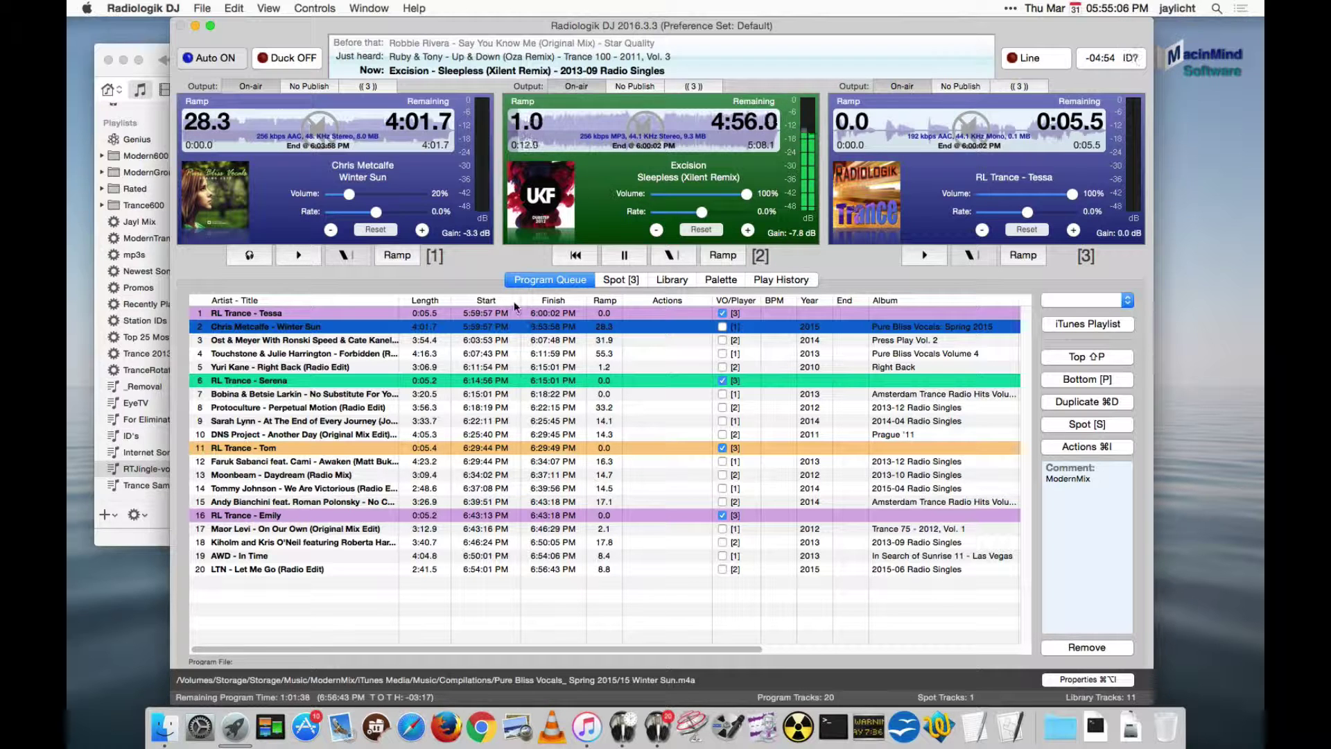
pyautogui.click(276, 7)
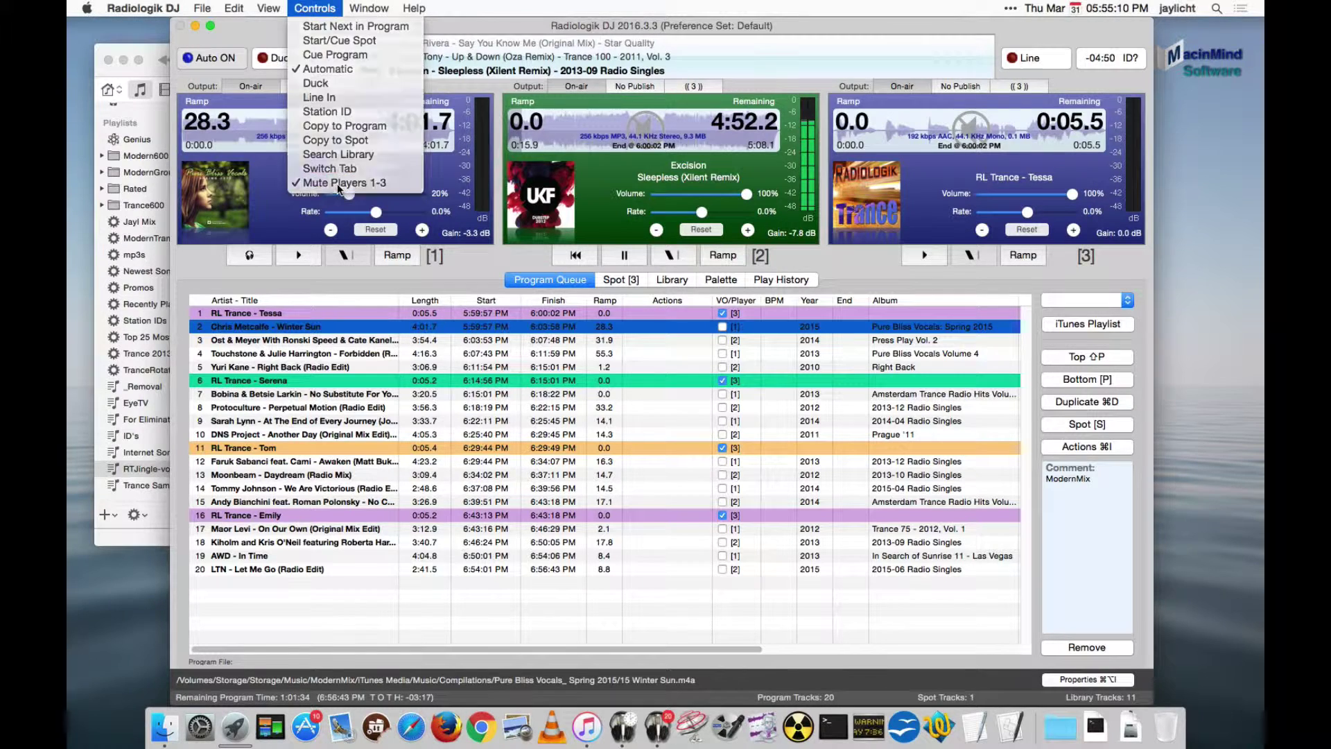
pyautogui.click(339, 183)
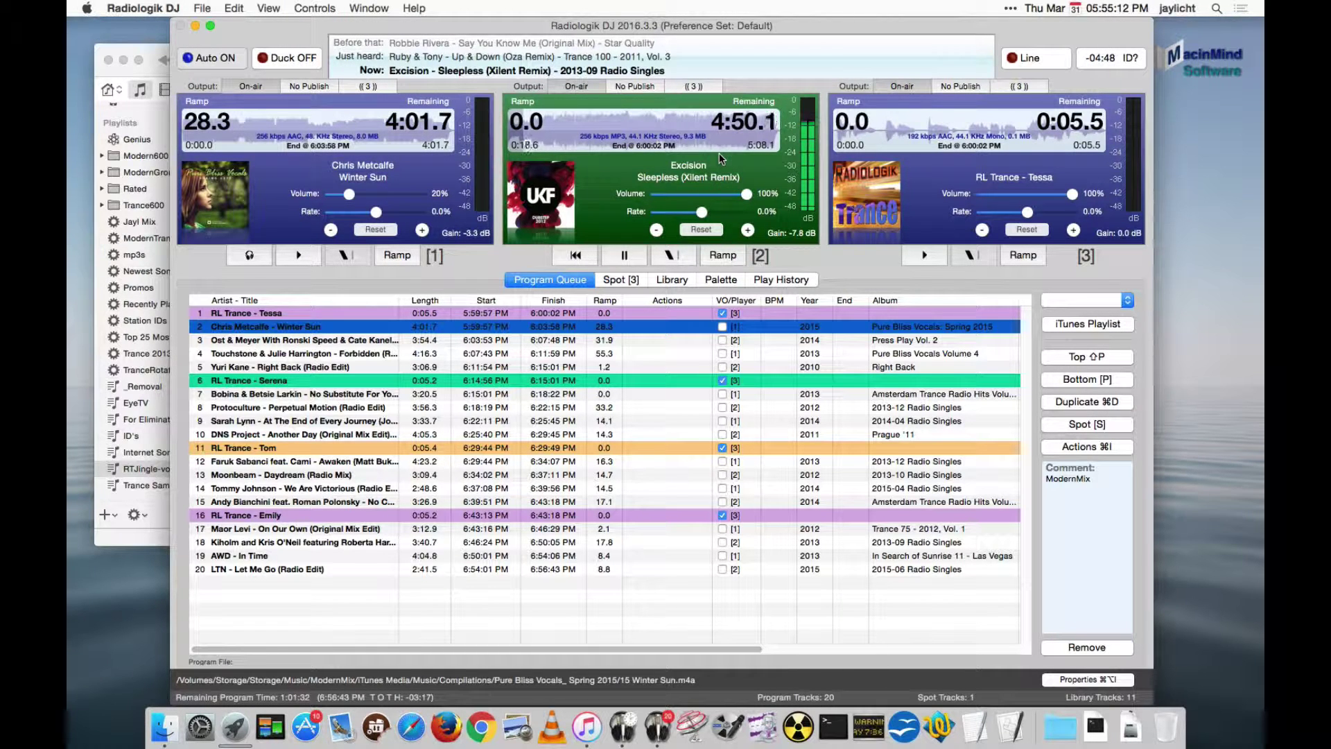
pyautogui.click(764, 136)
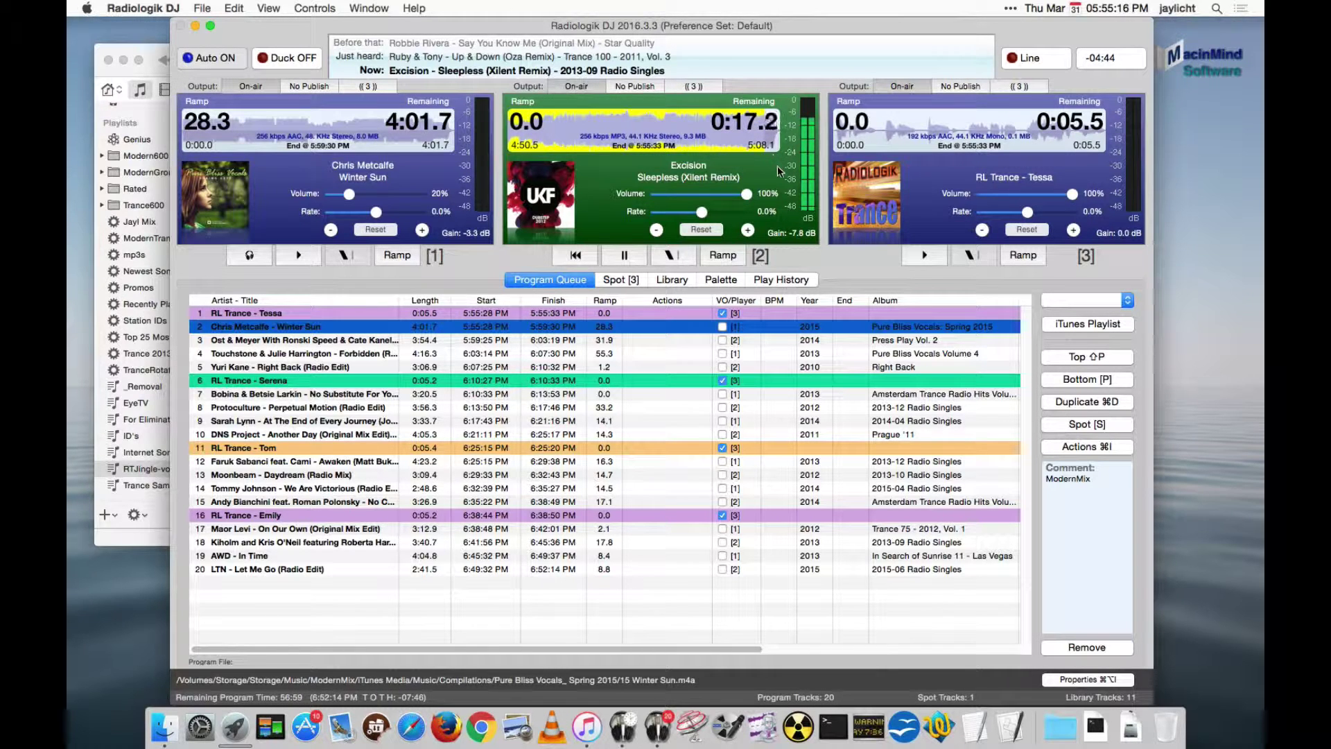
pyautogui.press('XF86AudioRaiseVolume')
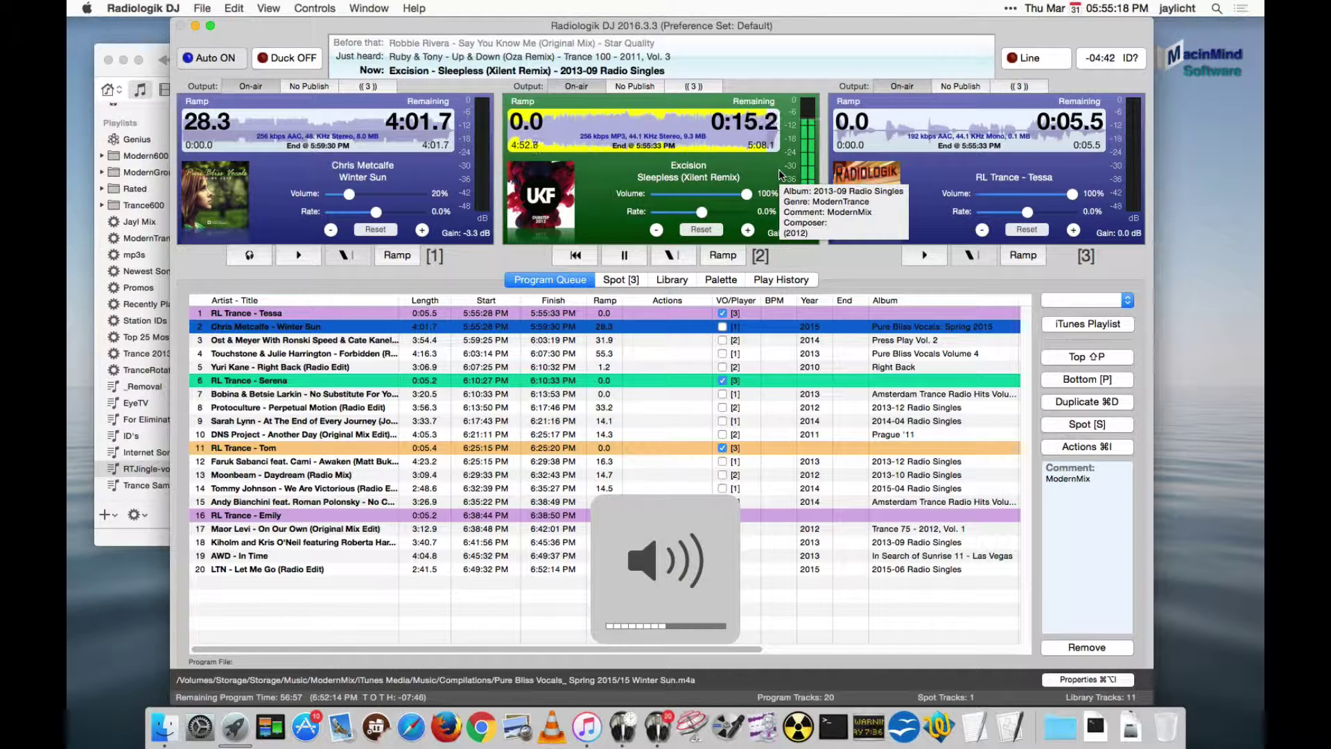